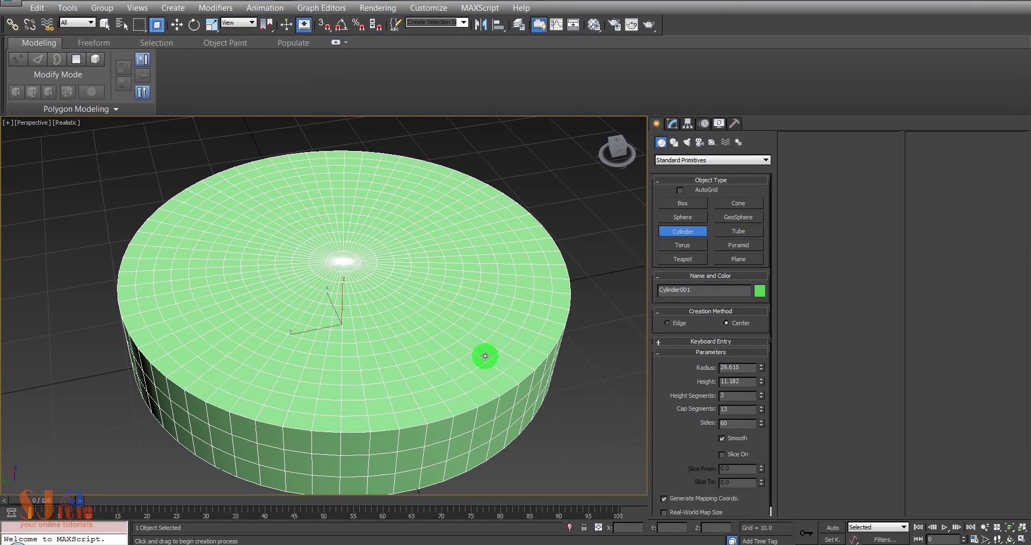
Give Cylinder001 radius 30, height 12 and 14 cap segments.
{"action": "right_click", "coordinate": [484, 355]}
{"action": "scroll", "coordinate": [478, 349], "scroll_direction": "down", "scroll_amount": 5}
{"action": "left_click", "coordinate": [673, 123]}
{"action": "double_click", "coordinate": [740, 382]}
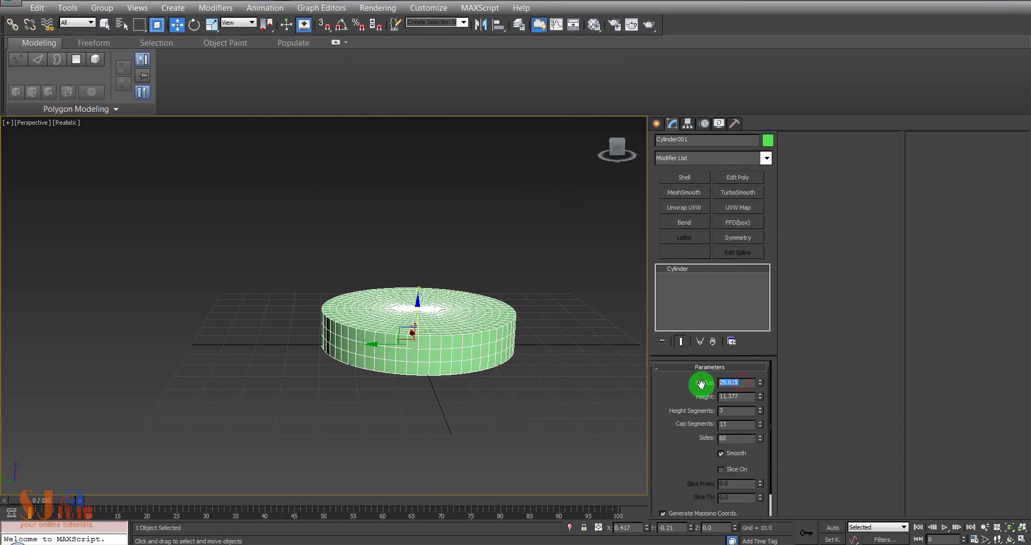
{"action": "type", "text": "30"}
{"action": "key", "text": "Tab"}
{"action": "type", "text": "12"}
{"action": "key", "text": "Return"}
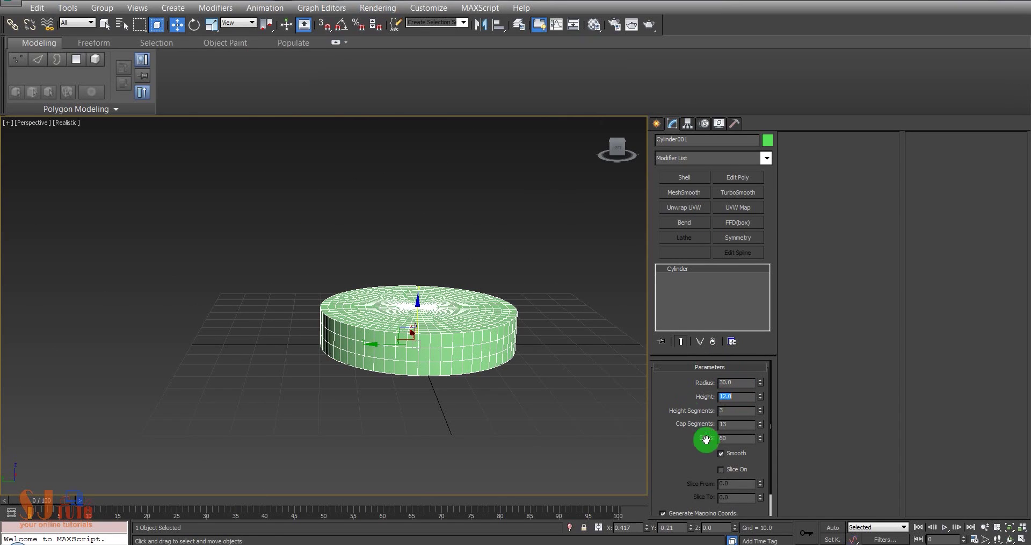
{"action": "double_click", "coordinate": [734, 411]}
{"action": "double_click", "coordinate": [734, 423]}
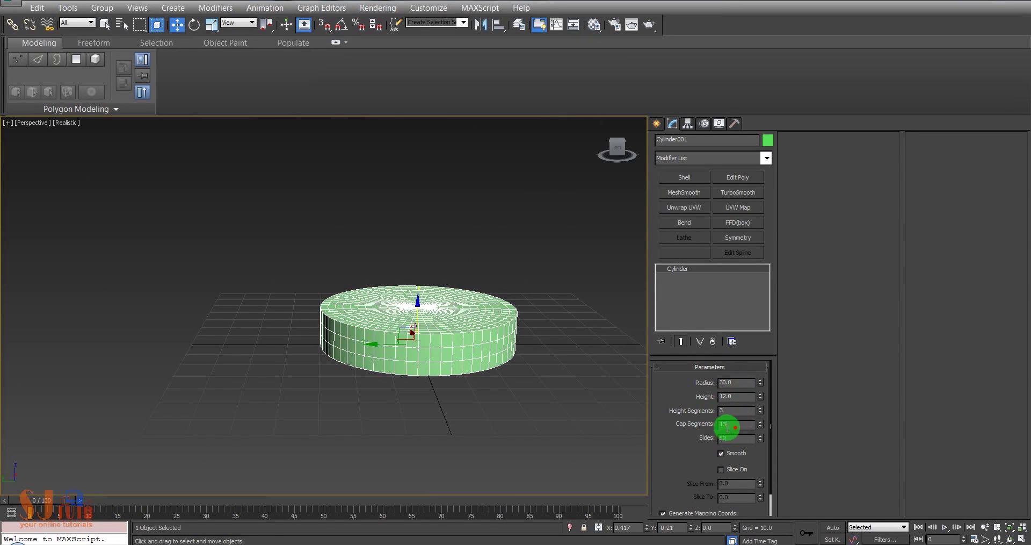
{"action": "type", "text": "14"}
{"action": "key", "text": "Return"}
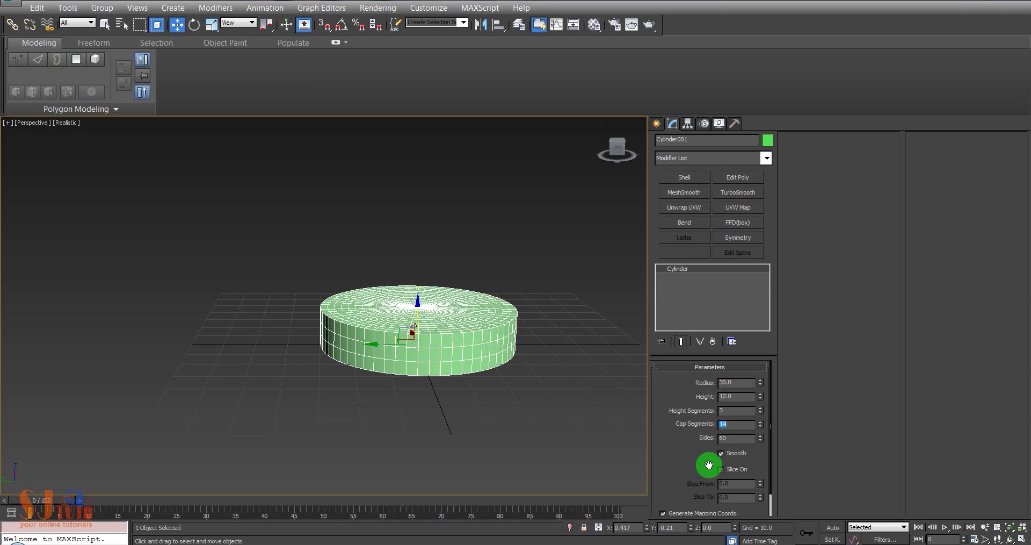
{"action": "middle_click_drag", "start_coordinate": [422, 346], "coordinate": [415, 348], "text": "alt"}
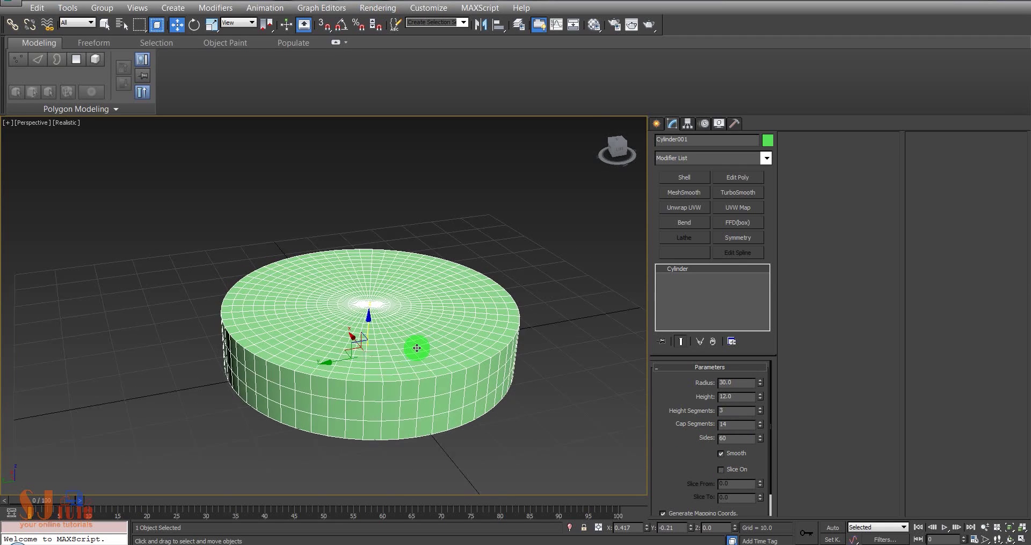
Add a Cloth modifier and make the cylinder a pressurised Cloth object in Object Properties.
{"action": "left_click", "coordinate": [684, 161]}
{"action": "scroll", "coordinate": [713, 285], "scroll_direction": "down", "scroll_amount": 5}
{"action": "scroll", "coordinate": [714, 279], "scroll_direction": "down", "scroll_amount": 5}
{"action": "left_click", "coordinate": [704, 246]}
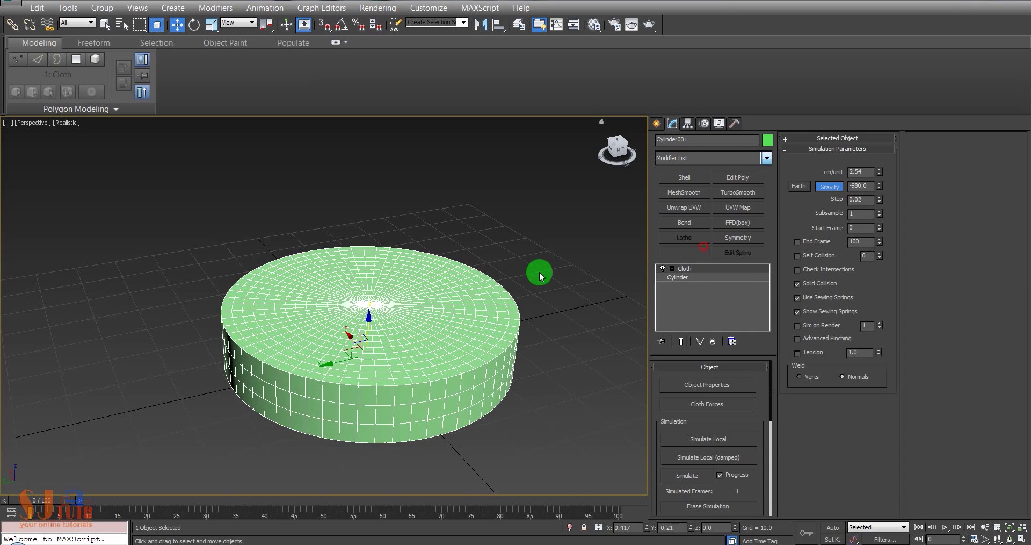
{"action": "middle_click_drag", "start_coordinate": [541, 271], "coordinate": [502, 259]}
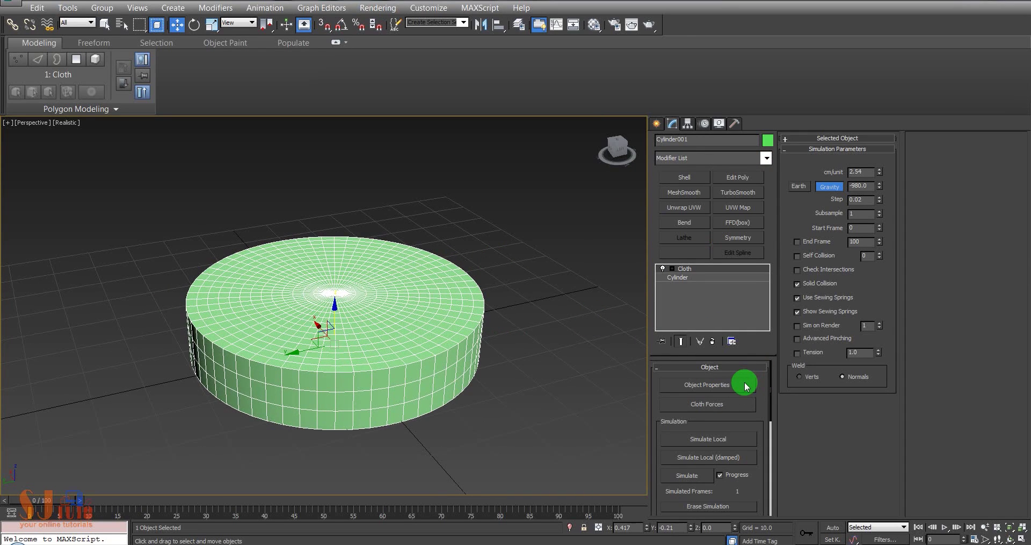
{"action": "left_click", "coordinate": [746, 385]}
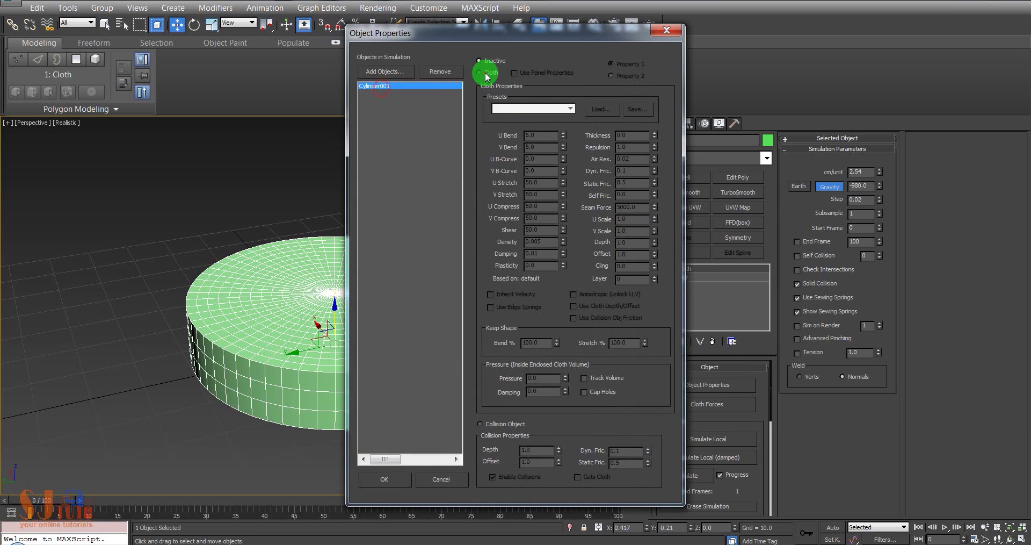
{"action": "left_click", "coordinate": [486, 75]}
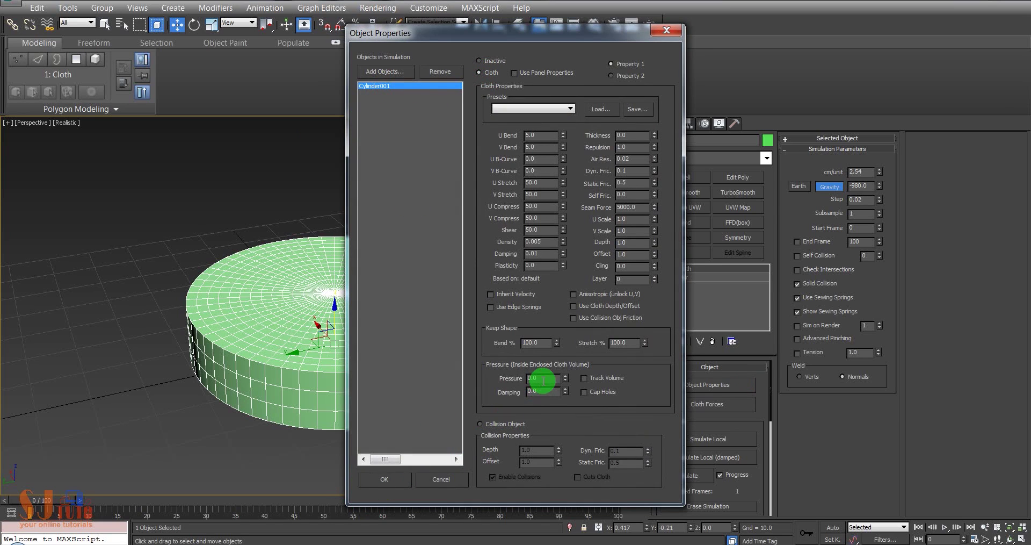
{"action": "left_click_drag", "start_coordinate": [544, 381], "coordinate": [507, 382]}
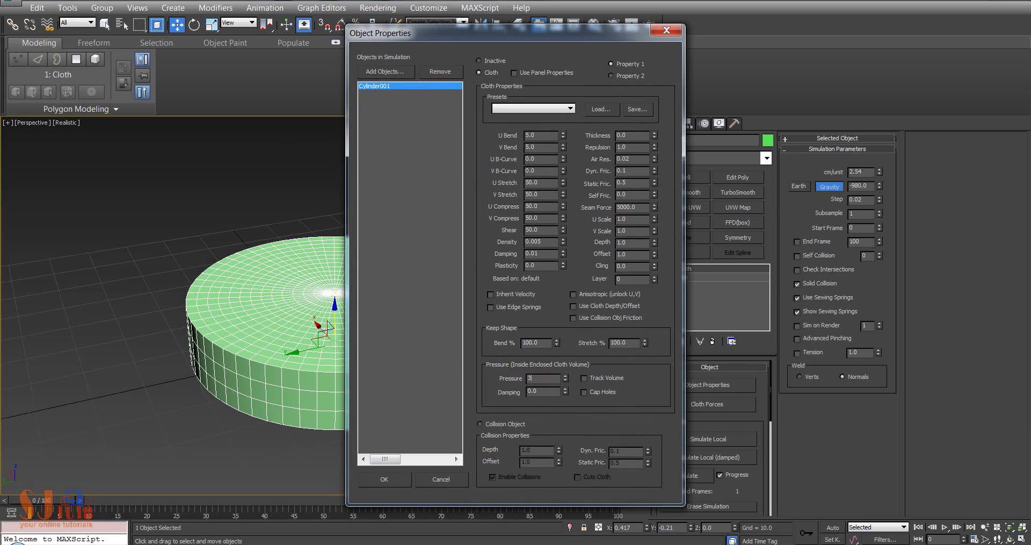
{"action": "left_click", "coordinate": [397, 478]}
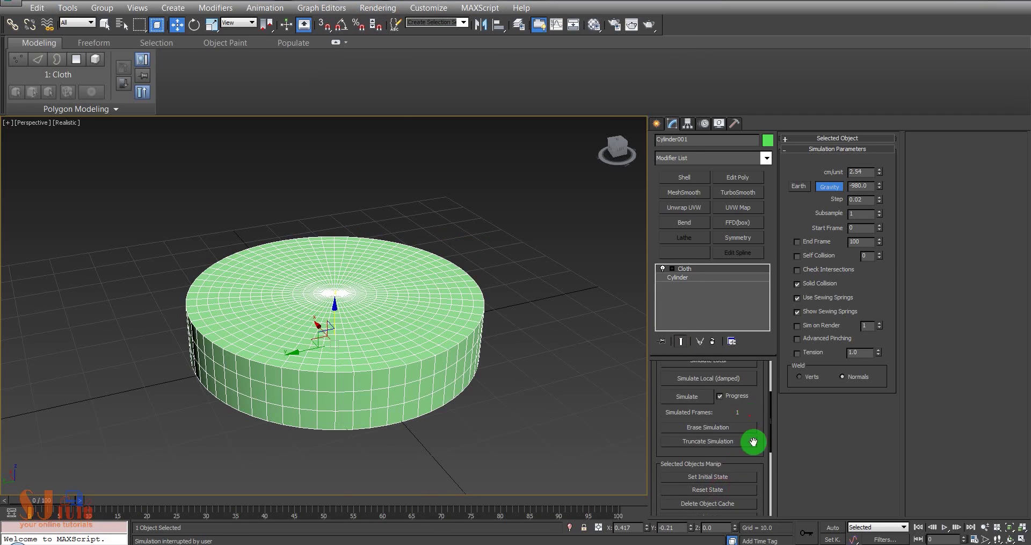
Turn off gravity and enable self collision and intersection checking for the cloth.
{"action": "left_click", "coordinate": [829, 186]}
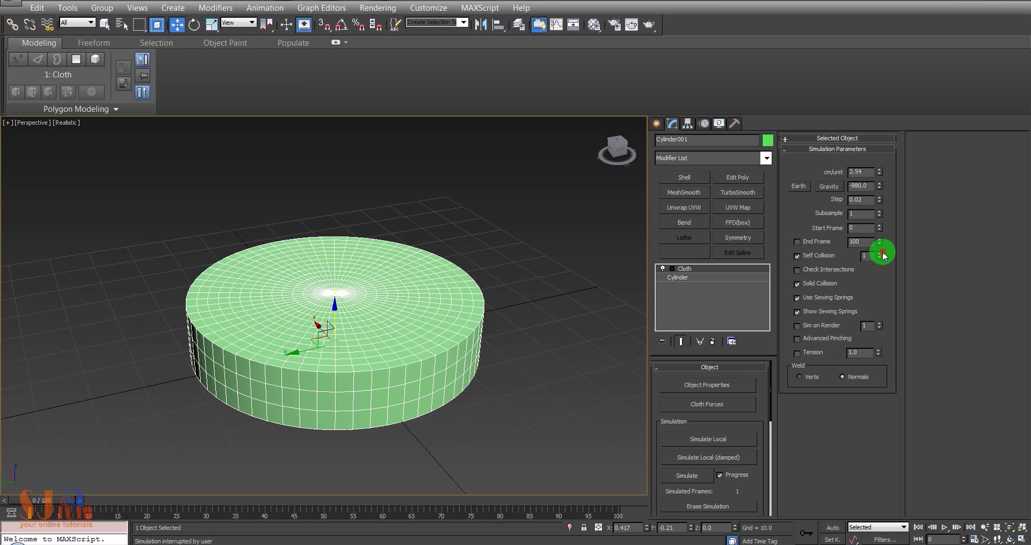
{"action": "left_click", "coordinate": [819, 268]}
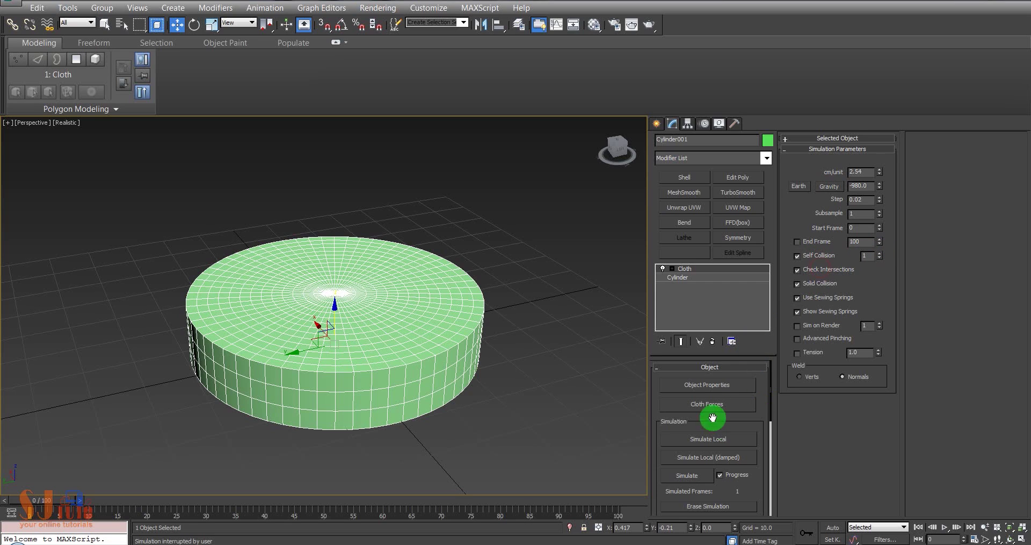
{"action": "left_click", "coordinate": [672, 269]}
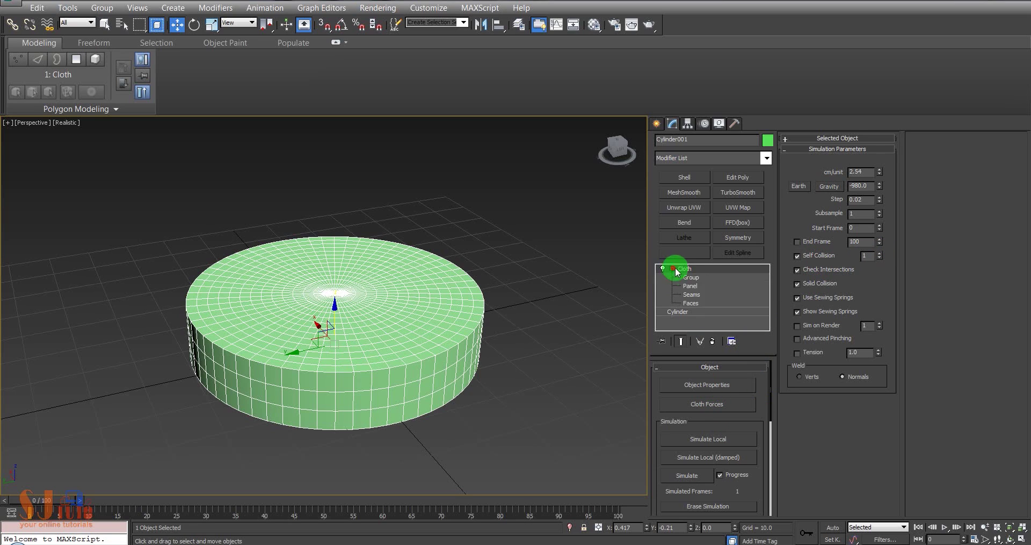
{"action": "left_click", "coordinate": [692, 277]}
Box-select the vertices around the cylinder's top centre in a wireframe top view.
{"action": "key", "text": "alt+w"}
{"action": "key", "text": "alt+w"}
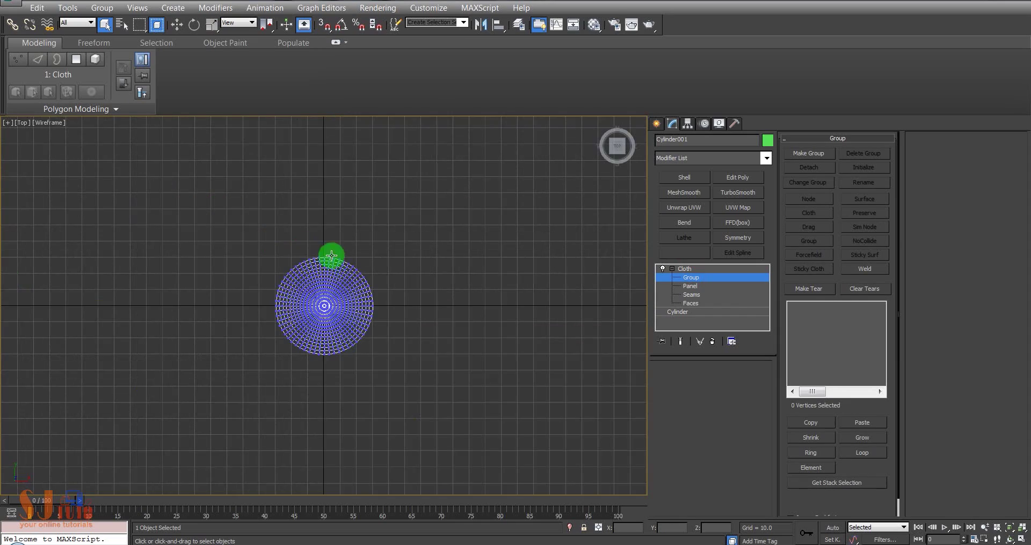
{"action": "scroll", "coordinate": [351, 317], "scroll_direction": "up", "scroll_amount": 3}
{"action": "scroll", "coordinate": [376, 336], "scroll_direction": "up", "scroll_amount": 3}
{"action": "scroll", "coordinate": [403, 306], "scroll_direction": "up", "scroll_amount": 2}
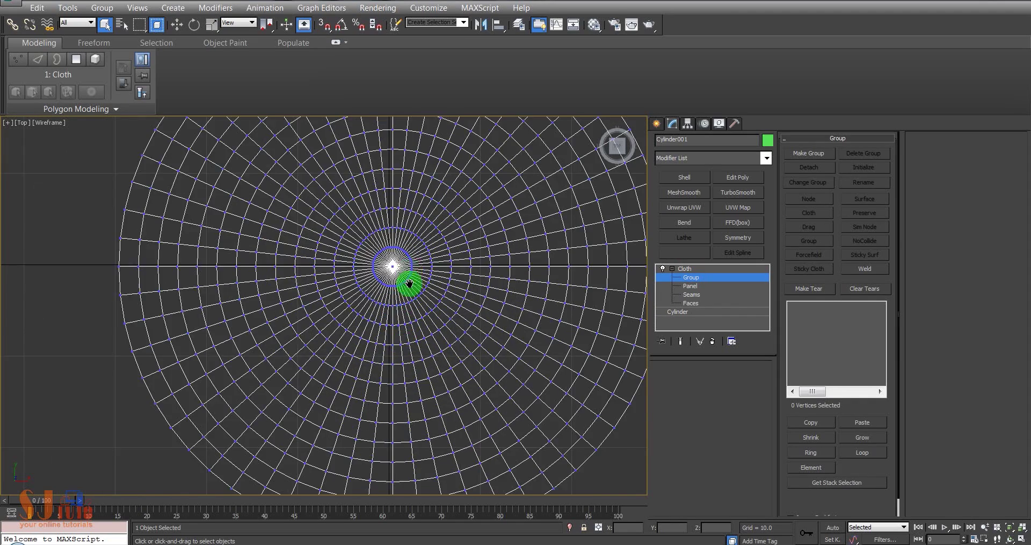
{"action": "scroll", "coordinate": [400, 333], "scroll_direction": "up", "scroll_amount": 2}
{"action": "left_click_drag", "start_coordinate": [314, 277], "coordinate": [419, 374]}
{"action": "key", "text": "alt+w"}
{"action": "key", "text": "alt+w"}
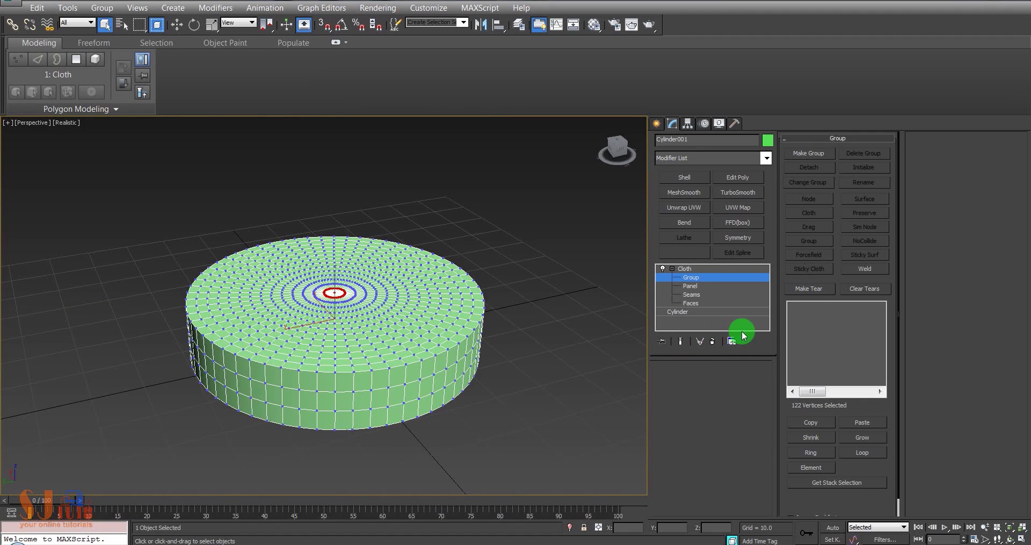
Make the selected vertices into Group001, set it as a drag group, and exit group editing.
{"action": "left_click", "coordinate": [805, 159]}
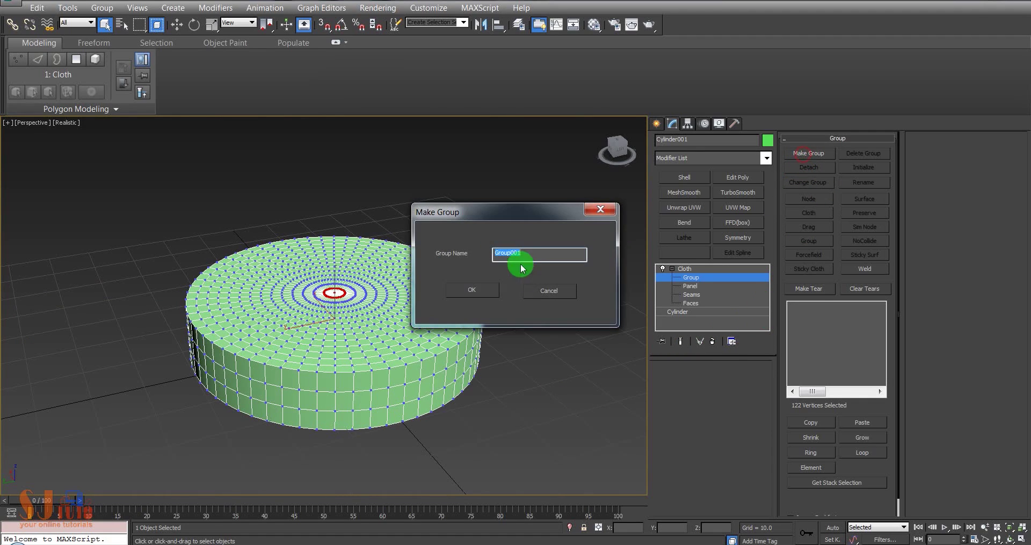
{"action": "left_click", "coordinate": [478, 291]}
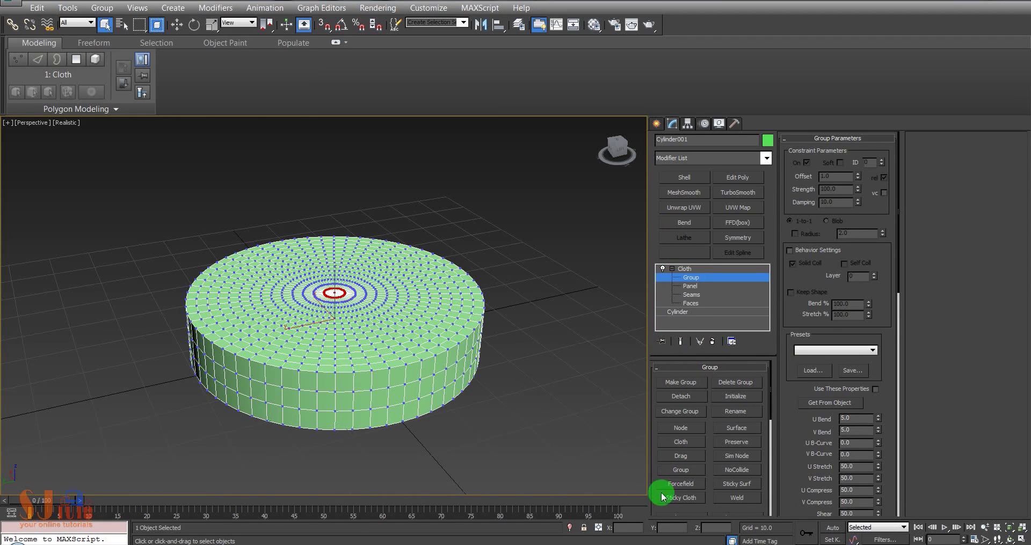
{"action": "left_click_drag", "start_coordinate": [659, 504], "coordinate": [652, 453]}
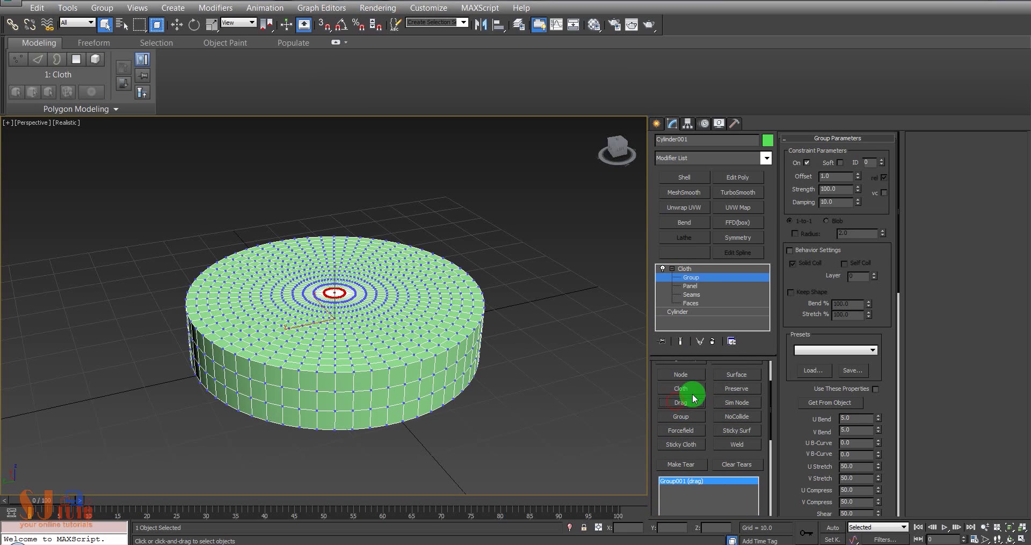
{"action": "left_click", "coordinate": [699, 277]}
{"action": "key", "text": "alt+w"}
{"action": "key", "text": "alt+w"}
{"action": "mouse_move", "coordinate": [535, 393]}
{"action": "middle_mouse_down", "text": "alt"}
{"action": "mouse_move", "coordinate": [445, 349]}
{"action": "mouse_move", "coordinate": [473, 357]}
{"action": "middle_mouse_up", "text": "alt"}
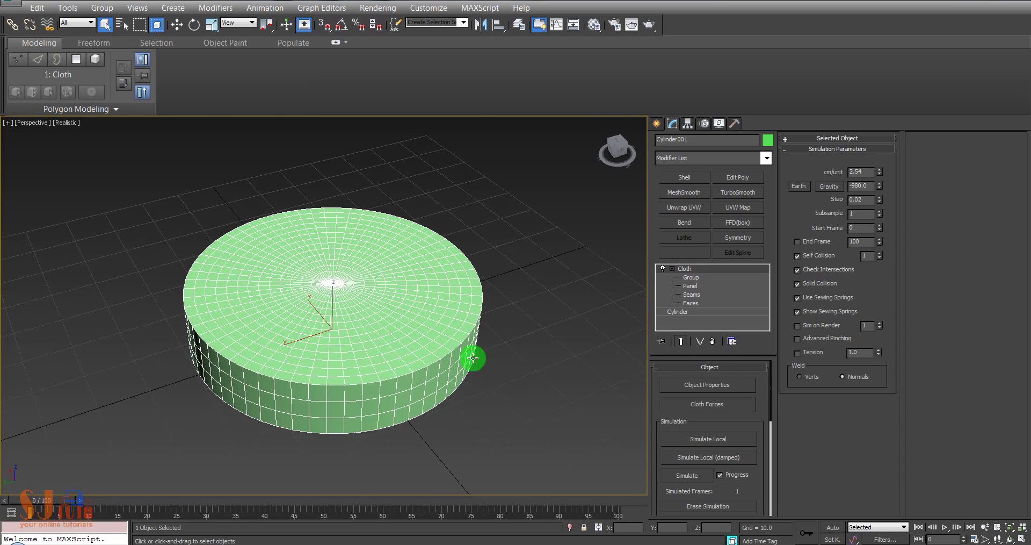
Run the local cloth simulation to inflate the cushion, then stop it.
{"action": "left_click", "coordinate": [730, 439]}
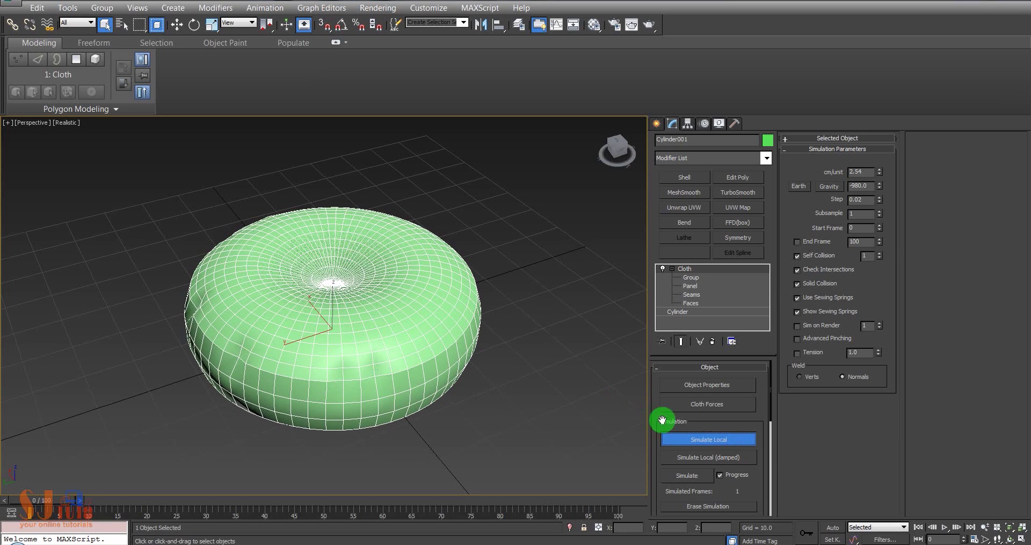
{"action": "left_click", "coordinate": [477, 374]}
{"action": "middle_click_drag", "start_coordinate": [474, 357], "coordinate": [471, 344], "text": "alt"}
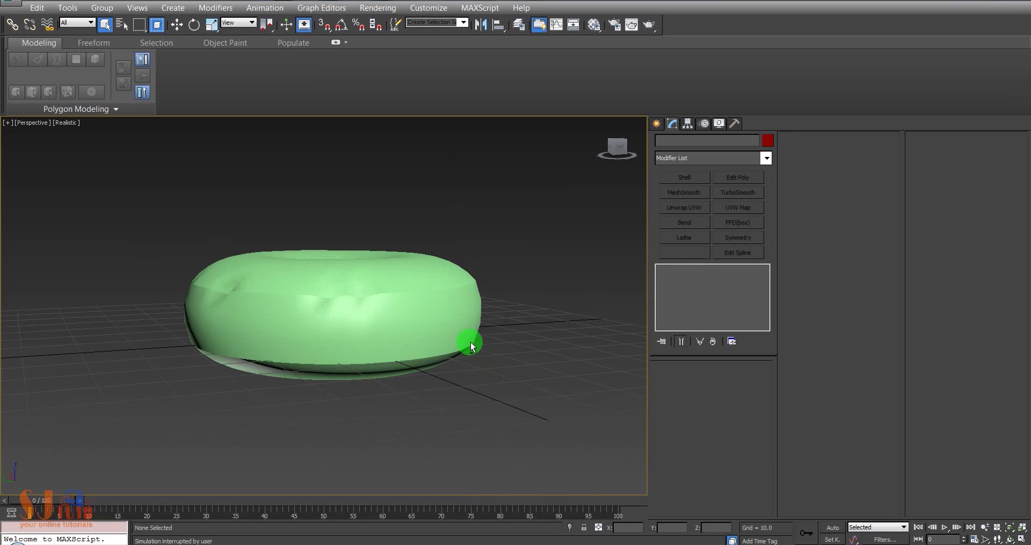
Switch the viewport to Shaded display and select the cushion.
{"action": "left_click", "coordinate": [73, 125]}
{"action": "left_click", "coordinate": [86, 144]}
{"action": "mouse_move", "coordinate": [401, 252]}
{"action": "middle_mouse_down", "text": "alt"}
{"action": "mouse_move", "coordinate": [344, 193]}
{"action": "mouse_move", "coordinate": [340, 156]}
{"action": "mouse_move", "coordinate": [346, 301]}
{"action": "middle_mouse_up", "text": "alt"}
{"action": "scroll", "coordinate": [353, 302], "scroll_direction": "up", "scroll_amount": 3}
{"action": "scroll", "coordinate": [353, 303], "scroll_direction": "down", "scroll_amount": 3}
{"action": "left_click", "coordinate": [313, 291]}
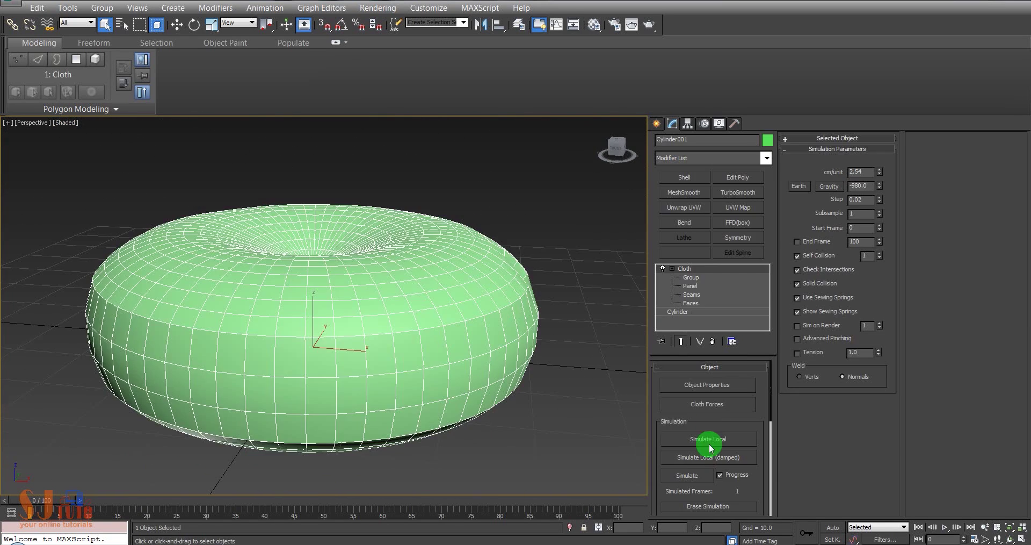
{"action": "left_click", "coordinate": [708, 384]}
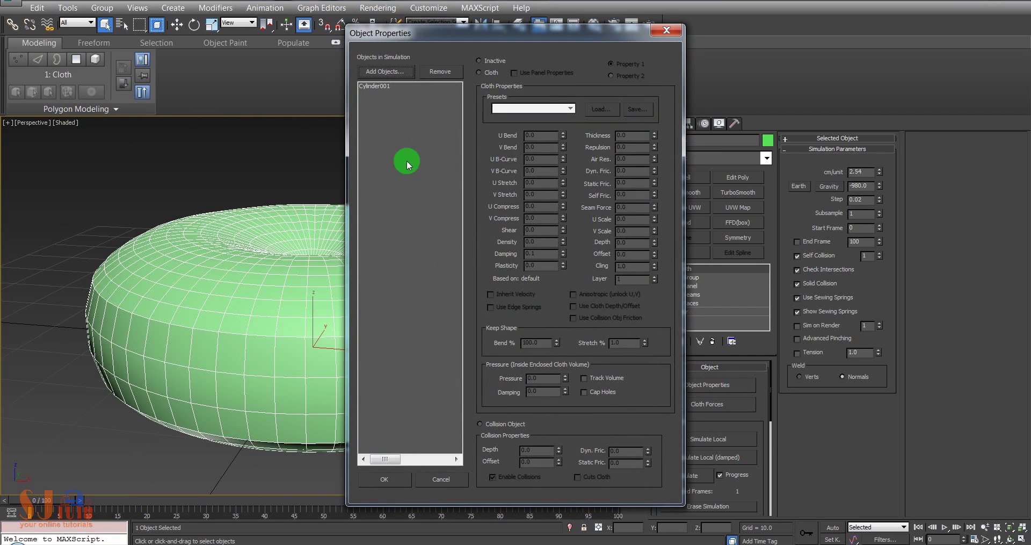
Set the cylinder to Cloth with pressure 25 in Object Properties.
{"action": "left_click", "coordinate": [378, 91]}
{"action": "double_click", "coordinate": [541, 379]}
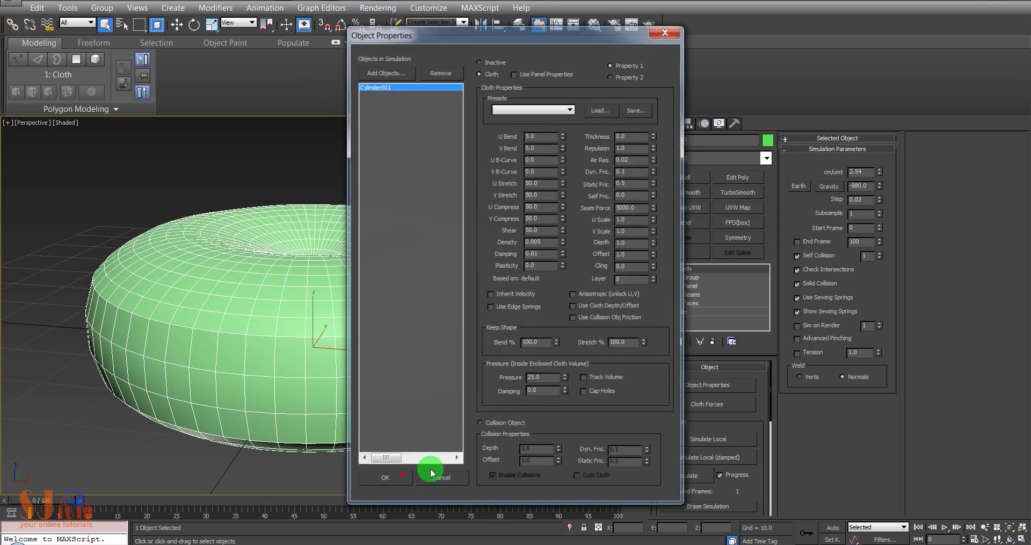
{"action": "left_click", "coordinate": [408, 475]}
Run Simulate Local until the cushion puffs up, stop it, and reselect the cushion.
{"action": "left_click", "coordinate": [701, 441]}
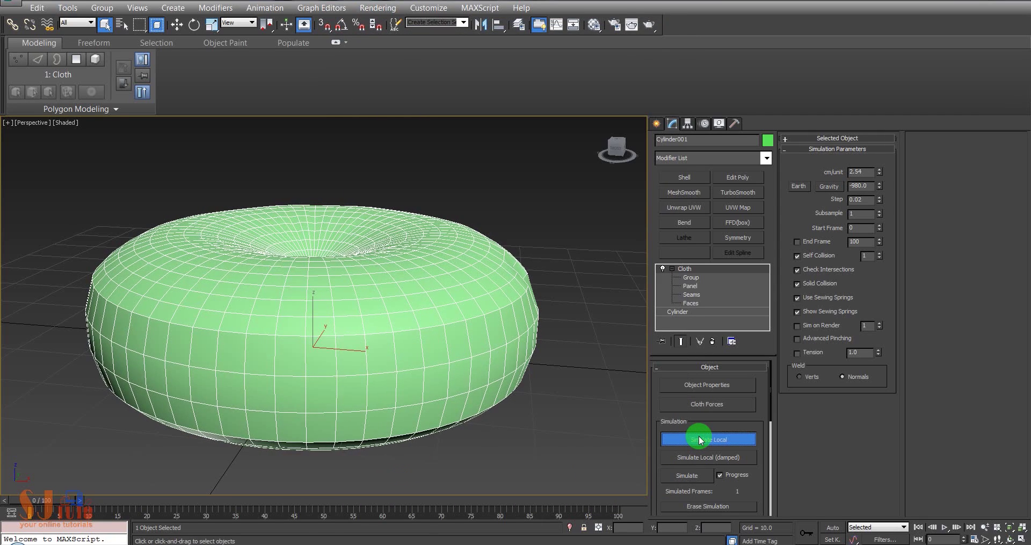
{"action": "left_click", "coordinate": [701, 439]}
{"action": "left_click", "coordinate": [617, 439]}
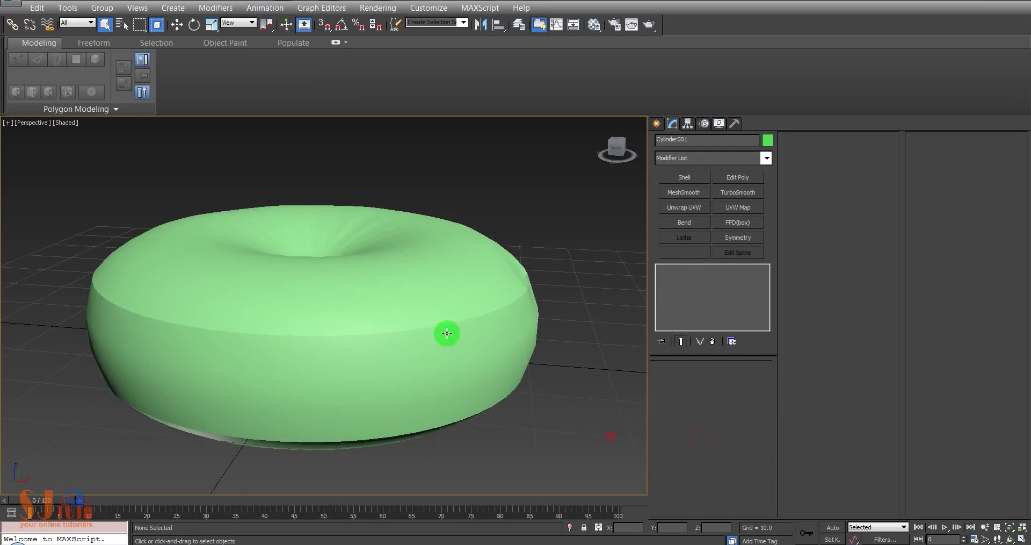
{"action": "middle_click_drag", "start_coordinate": [444, 333], "coordinate": [450, 352], "text": "alt"}
{"action": "left_click", "coordinate": [450, 352]}
{"action": "mouse_move", "coordinate": [292, 343]}
{"action": "middle_mouse_down", "text": "alt"}
{"action": "mouse_move", "coordinate": [426, 327]}
{"action": "mouse_move", "coordinate": [386, 347]}
{"action": "mouse_move", "coordinate": [410, 329]}
{"action": "middle_mouse_up", "text": "alt"}
{"action": "scroll", "coordinate": [383, 339], "scroll_direction": "up", "scroll_amount": 1}
Convert the cushion to an Editable Poly and work at Edge level.
{"action": "right_click", "coordinate": [410, 326]}
{"action": "mouse_move", "coordinate": [435, 452]}
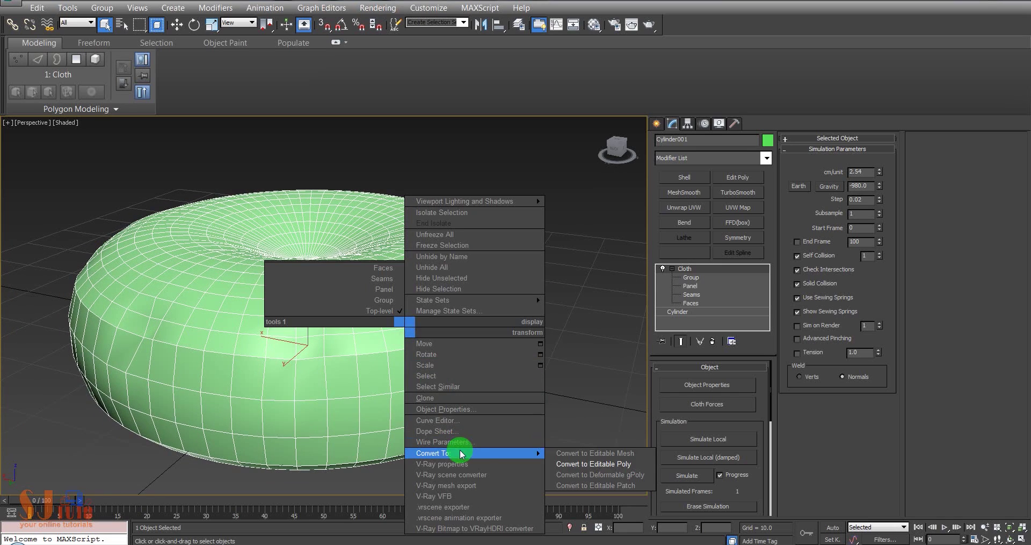
{"action": "left_click", "coordinate": [568, 463]}
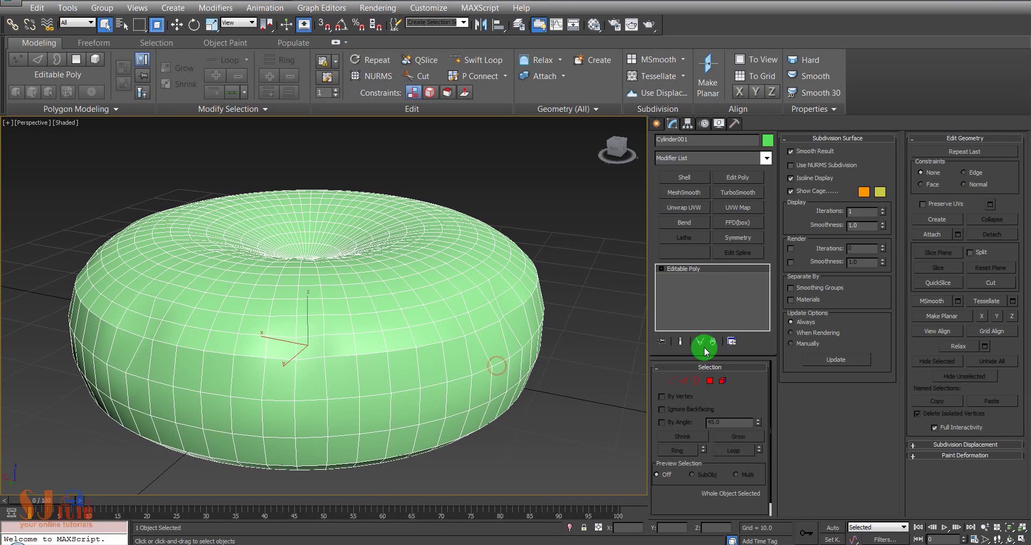
{"action": "left_click", "coordinate": [684, 384]}
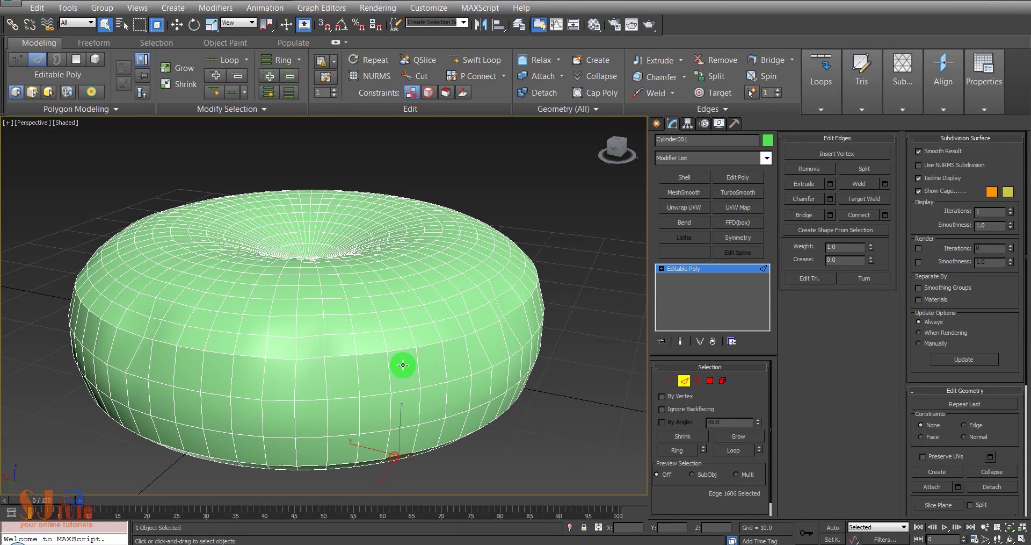
Chamfer the middle edge loop of the cushion by 0.4.
{"action": "left_click", "coordinate": [732, 450]}
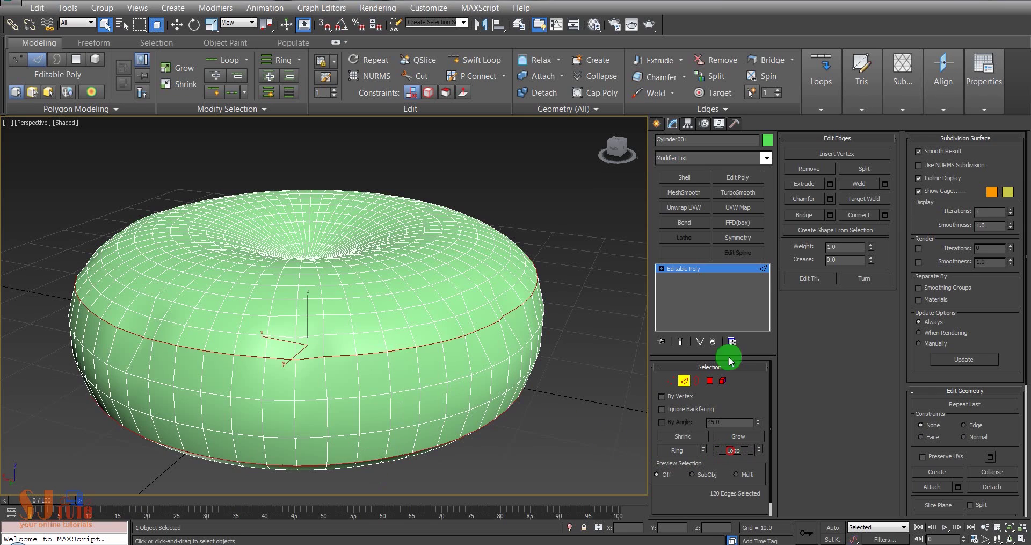
{"action": "left_click", "coordinate": [831, 198]}
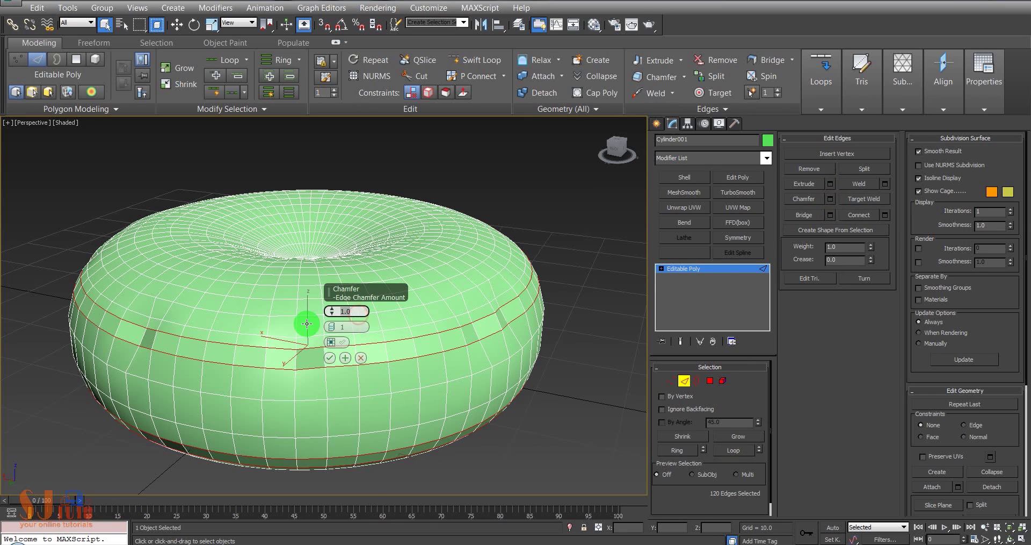
{"action": "key", "text": "Return"}
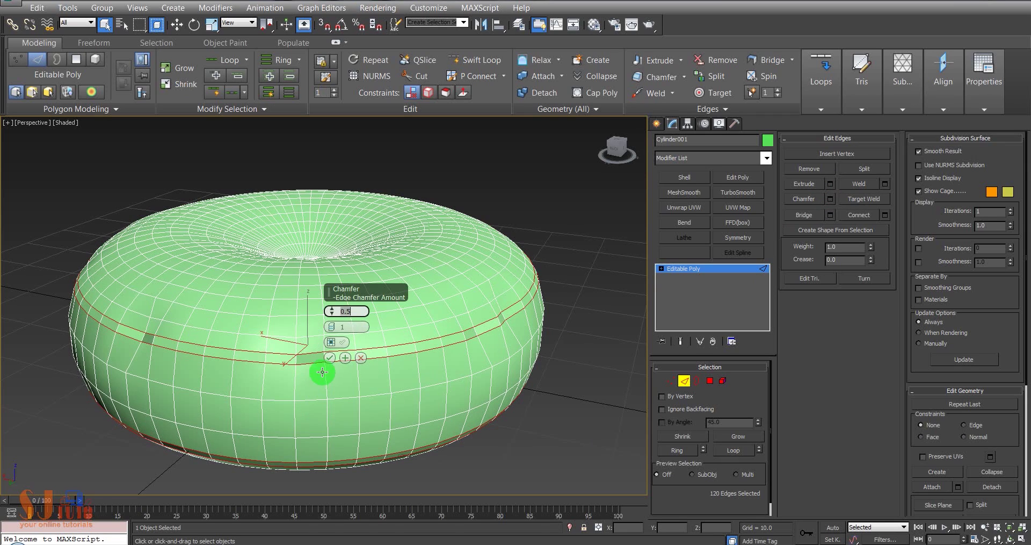
{"action": "type", "text": "0.4"}
{"action": "key", "text": "Return"}
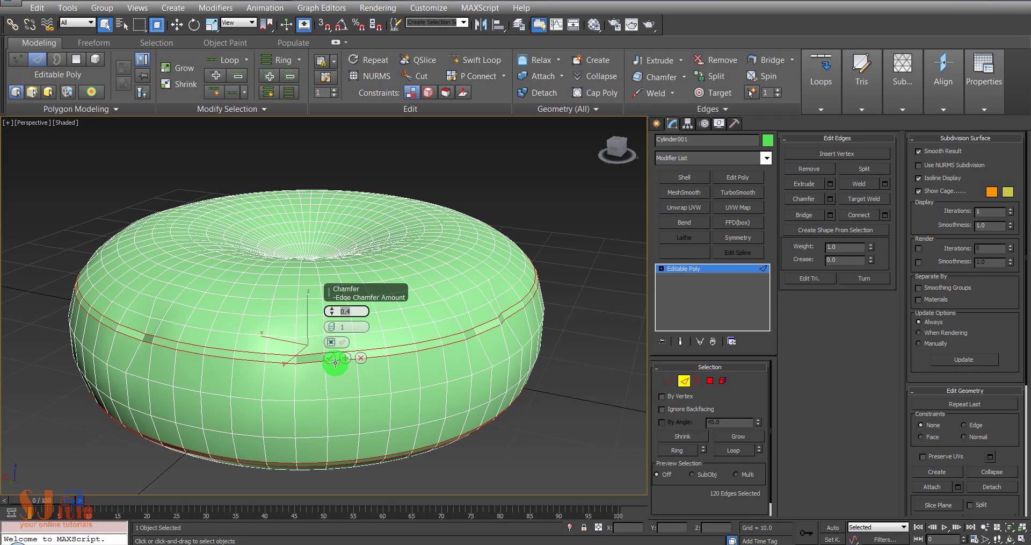
{"action": "left_click", "coordinate": [332, 358]}
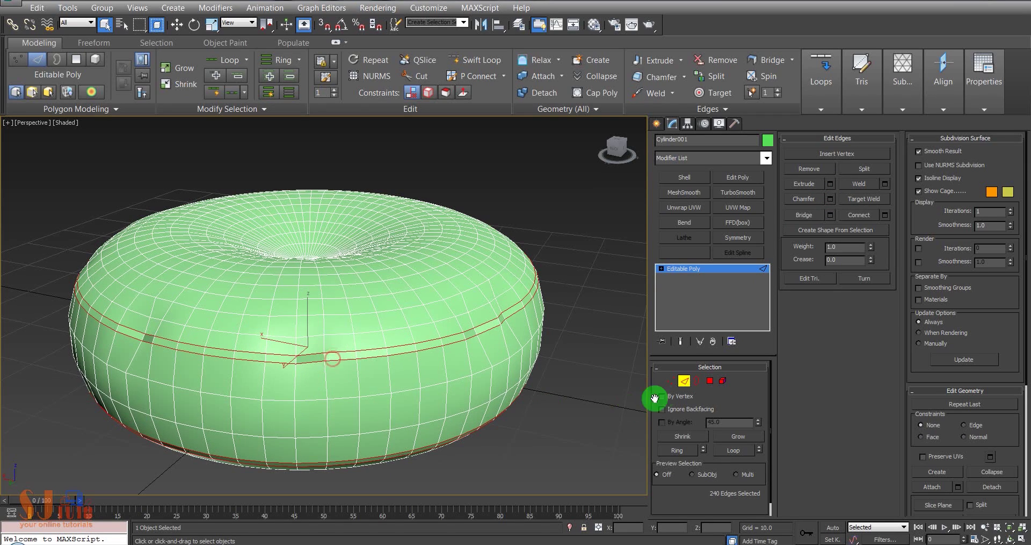
{"action": "left_click", "coordinate": [710, 380]}
Select both polygon rings of the chamfered band and extrude them by -0.2, then by 0.4.
{"action": "left_click", "coordinate": [449, 344]}
{"action": "left_click", "coordinate": [426, 343], "text": "shift"}
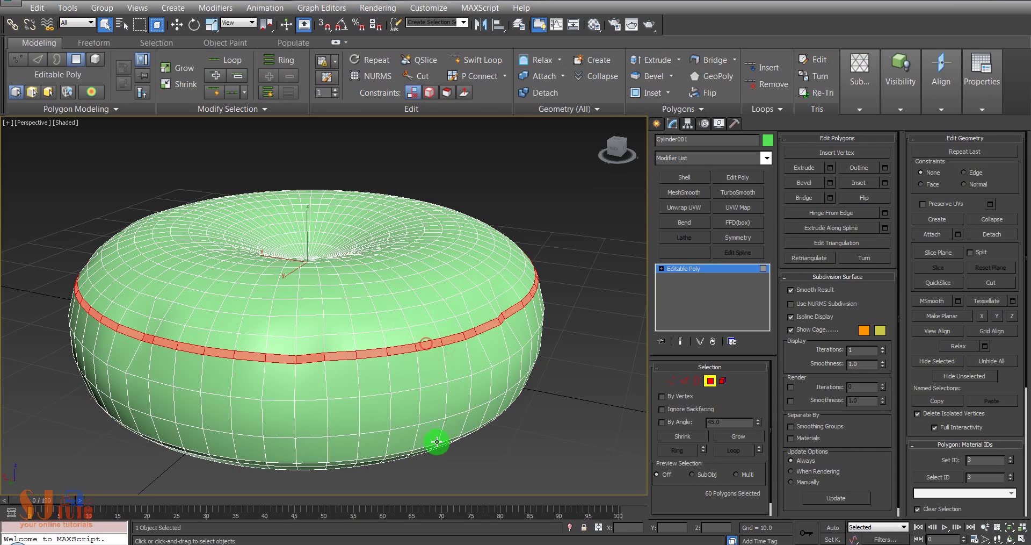
{"action": "mouse_move", "coordinate": [425, 450]}
{"action": "middle_mouse_down", "text": "alt"}
{"action": "mouse_move", "coordinate": [467, 417]}
{"action": "mouse_move", "coordinate": [431, 420]}
{"action": "middle_mouse_up", "text": "alt"}
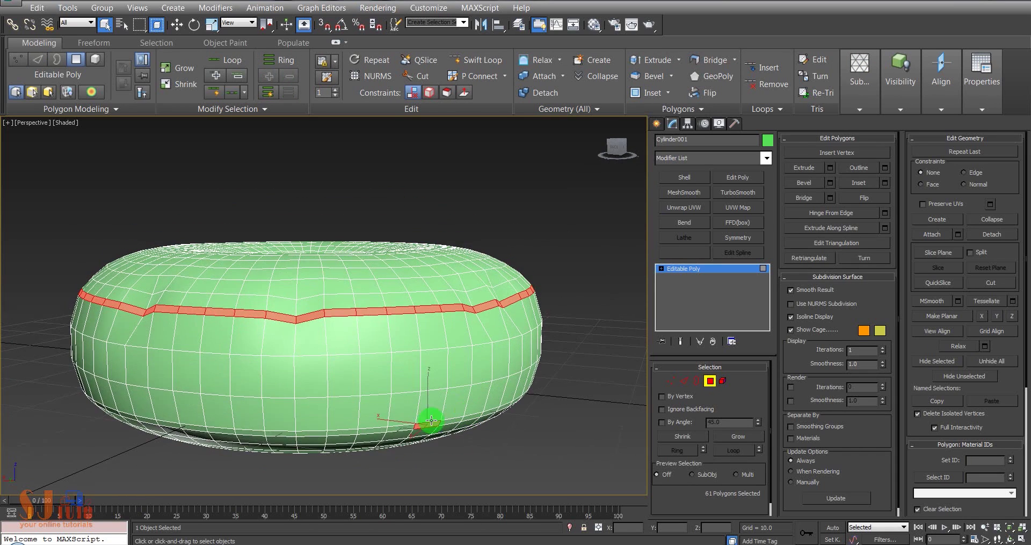
{"action": "left_click", "coordinate": [393, 426], "text": "shift"}
{"action": "left_click", "coordinate": [830, 167]}
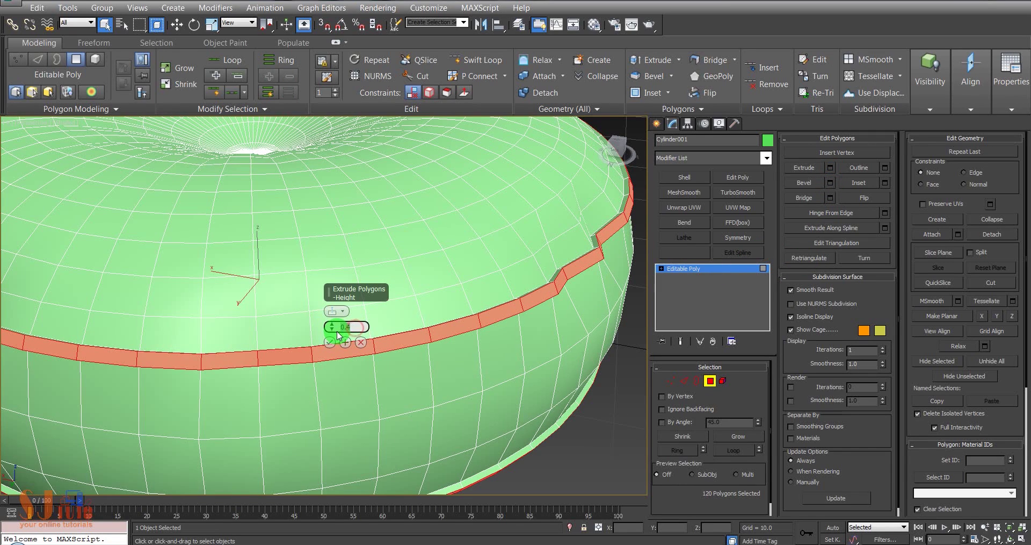
{"action": "type", "text": "-0.2"}
{"action": "key", "text": "Return"}
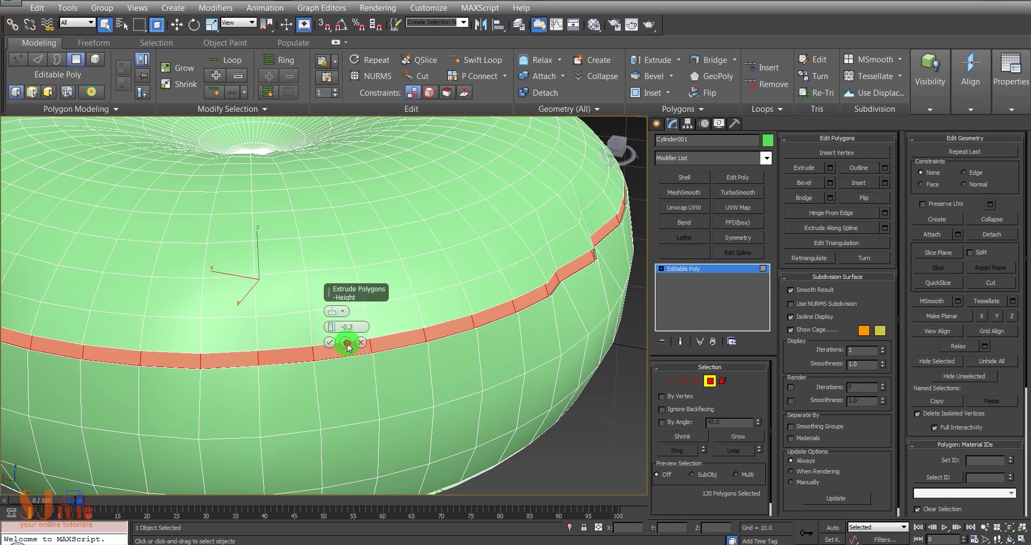
{"action": "left_click", "coordinate": [346, 342]}
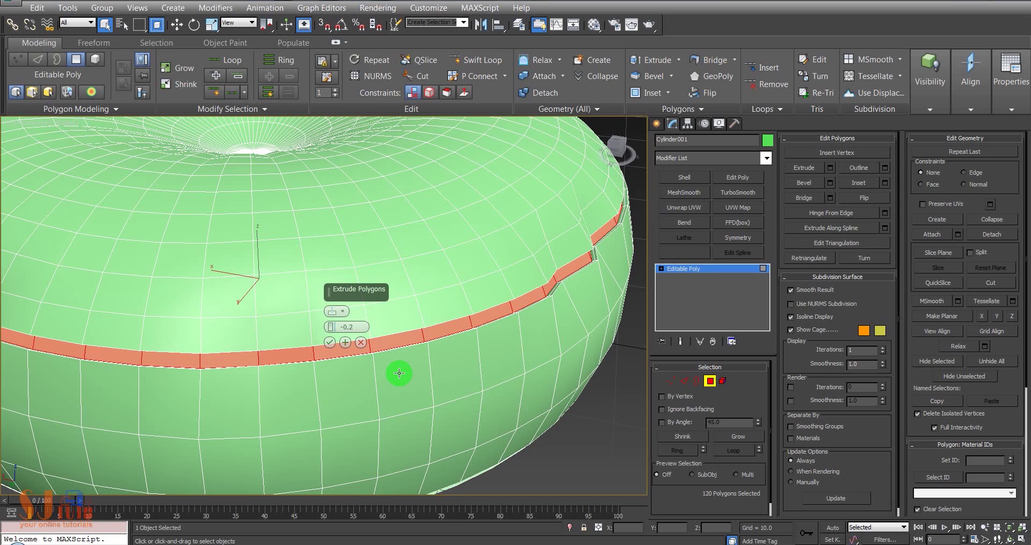
{"action": "left_click", "coordinate": [353, 326]}
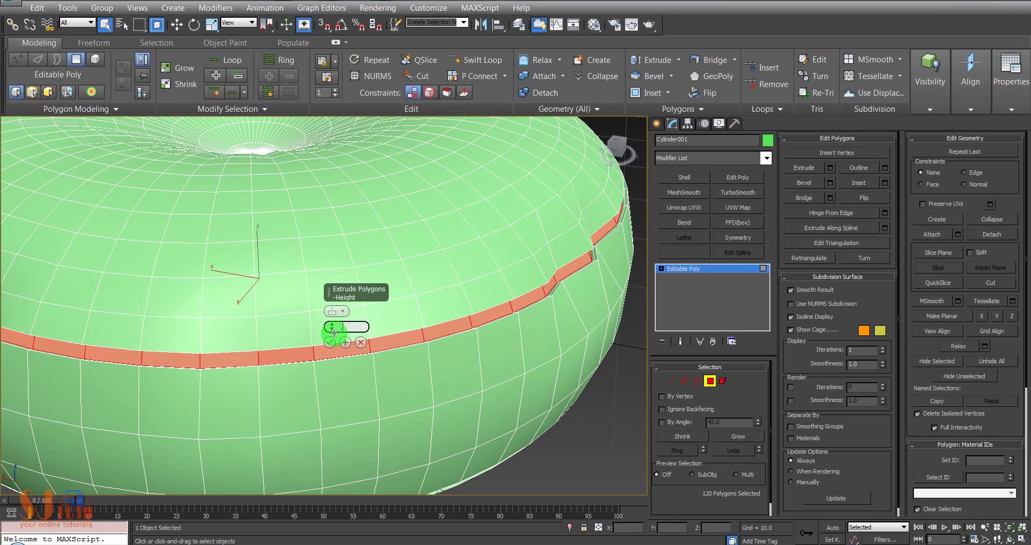
{"action": "key", "text": "Return"}
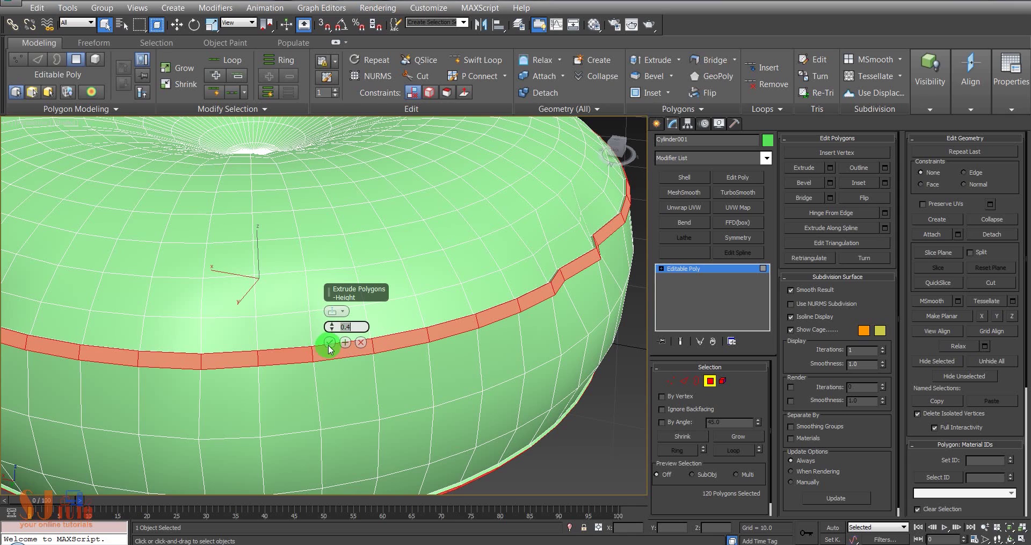
{"action": "left_click", "coordinate": [330, 343]}
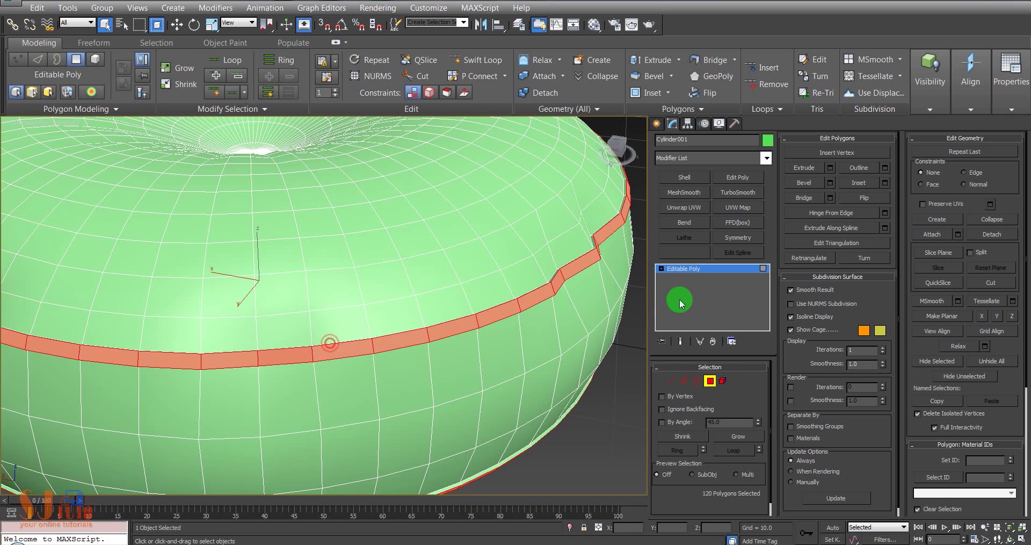
{"action": "left_click", "coordinate": [714, 378]}
Apply TurboSmooth at 1 iteration to the cushion and inspect the raised seam.
{"action": "left_click", "coordinate": [736, 192]}
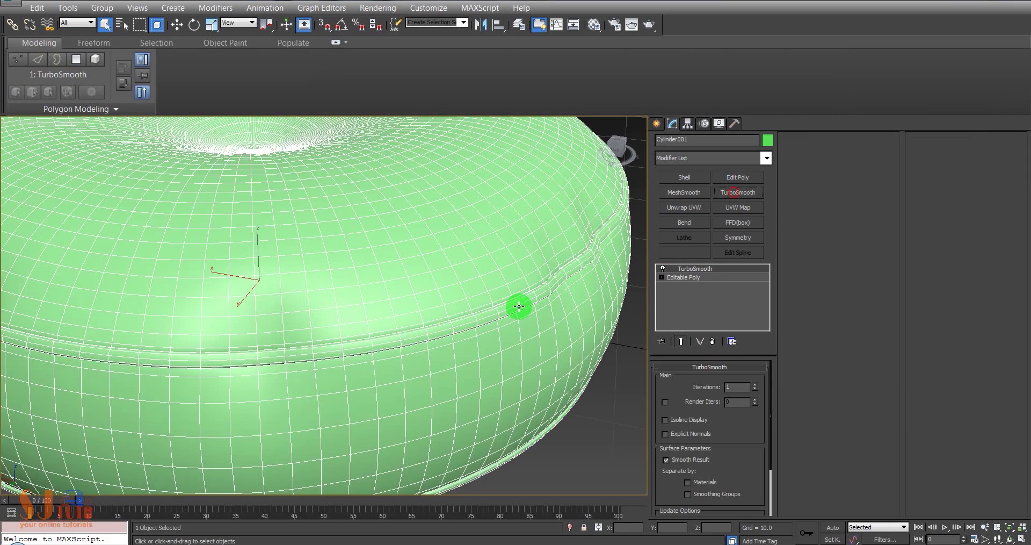
{"action": "scroll", "coordinate": [585, 379], "scroll_direction": "down", "scroll_amount": 5}
{"action": "left_click", "coordinate": [584, 380]}
{"action": "scroll", "coordinate": [551, 385], "scroll_direction": "up", "scroll_amount": 2}
{"action": "scroll", "coordinate": [554, 386], "scroll_direction": "up", "scroll_amount": 2}
{"action": "mouse_move", "coordinate": [553, 387]}
{"action": "middle_mouse_down", "text": "alt"}
{"action": "mouse_move", "coordinate": [578, 385]}
{"action": "mouse_move", "coordinate": [573, 366]}
{"action": "mouse_move", "coordinate": [542, 396]}
{"action": "mouse_move", "coordinate": [527, 373]}
{"action": "middle_mouse_up", "text": "alt"}
{"action": "scroll", "coordinate": [484, 273], "scroll_direction": "up", "scroll_amount": 5}
{"action": "left_click", "coordinate": [468, 279]}
{"action": "scroll", "coordinate": [453, 285], "scroll_direction": "up", "scroll_amount": 3}
{"action": "scroll", "coordinate": [440, 292], "scroll_direction": "up", "scroll_amount": 3}
Maximize the Top wireframe viewport and switch to the Create panel.
{"action": "key", "text": "alt+w"}
{"action": "left_click", "coordinate": [237, 228]}
{"action": "key", "text": "alt+w"}
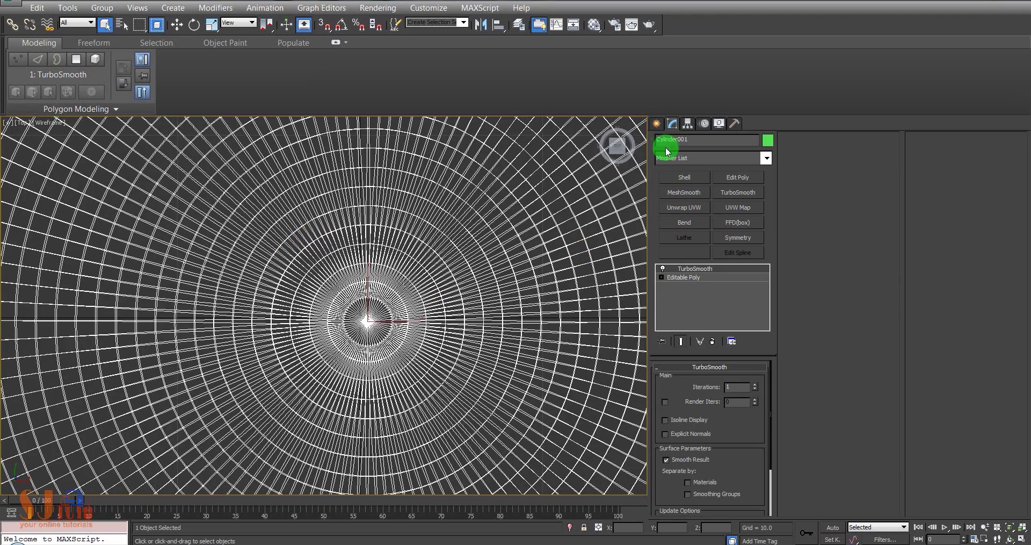
{"action": "left_click", "coordinate": [656, 123]}
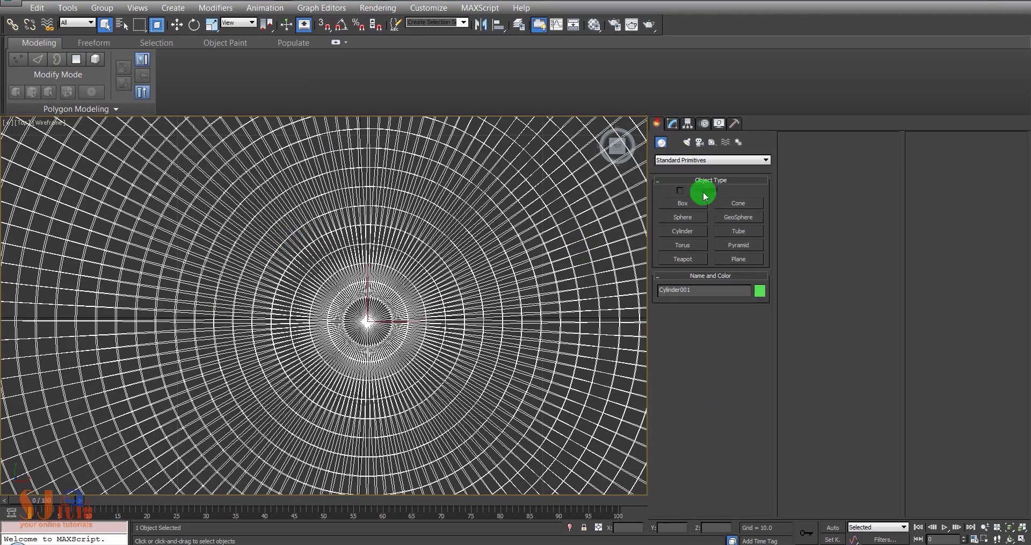
Draw a sphere from the cushion's centre in the Top view.
{"action": "left_click", "coordinate": [683, 217]}
{"action": "scroll", "coordinate": [327, 317], "scroll_direction": "up", "scroll_amount": 3}
{"action": "scroll", "coordinate": [376, 322], "scroll_direction": "up", "scroll_amount": 3}
{"action": "scroll", "coordinate": [425, 307], "scroll_direction": "up", "scroll_amount": 3}
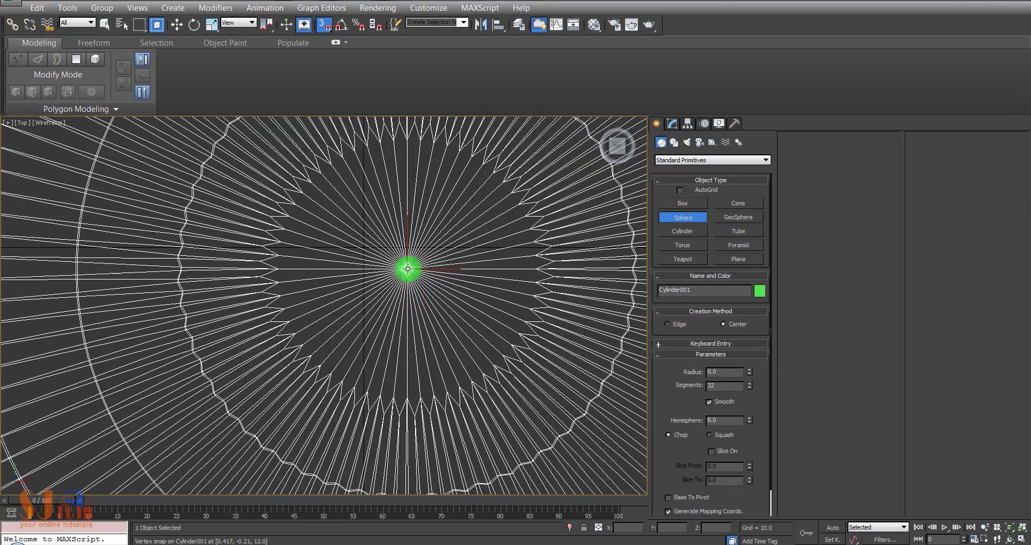
{"action": "left_click_drag", "start_coordinate": [407, 269], "coordinate": [445, 300]}
{"action": "key", "text": "w"}
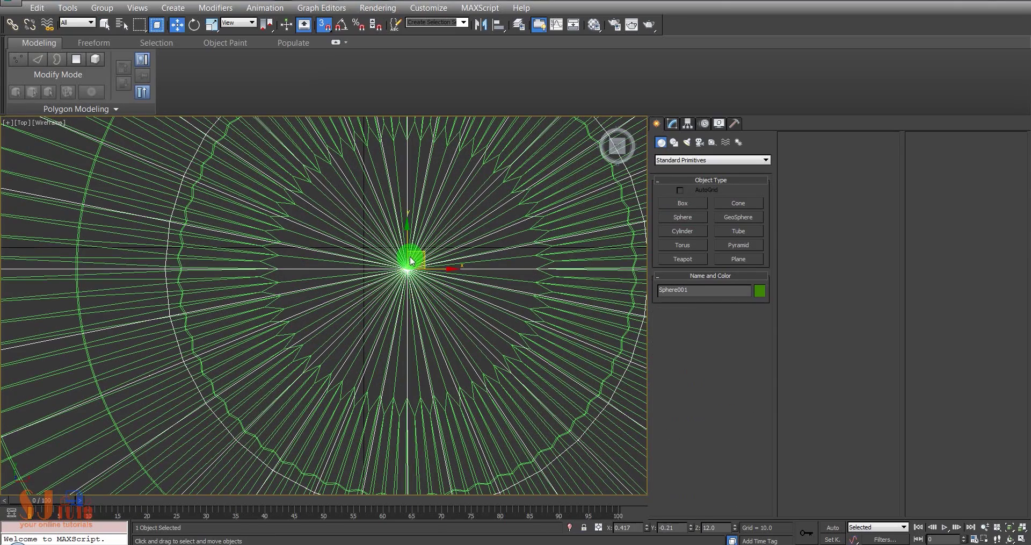
{"action": "key", "text": "p"}
{"action": "scroll", "coordinate": [524, 373], "scroll_direction": "down", "scroll_amount": 4}
{"action": "scroll", "coordinate": [516, 364], "scroll_direction": "down", "scroll_amount": 3}
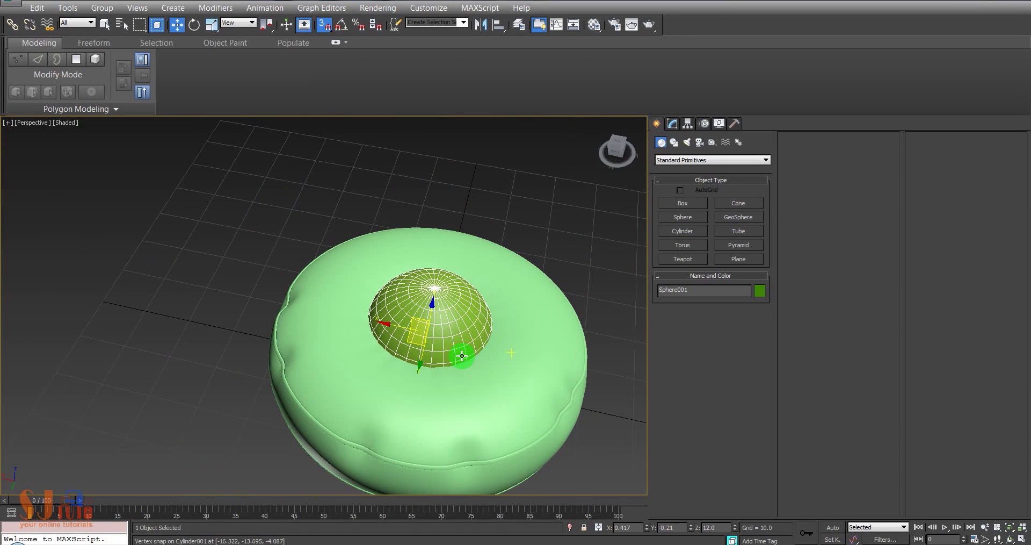
Shrink the sphere to about radius 2.4 and flatten it to about 29% height.
{"action": "key", "text": "r"}
{"action": "left_click", "coordinate": [673, 124]}
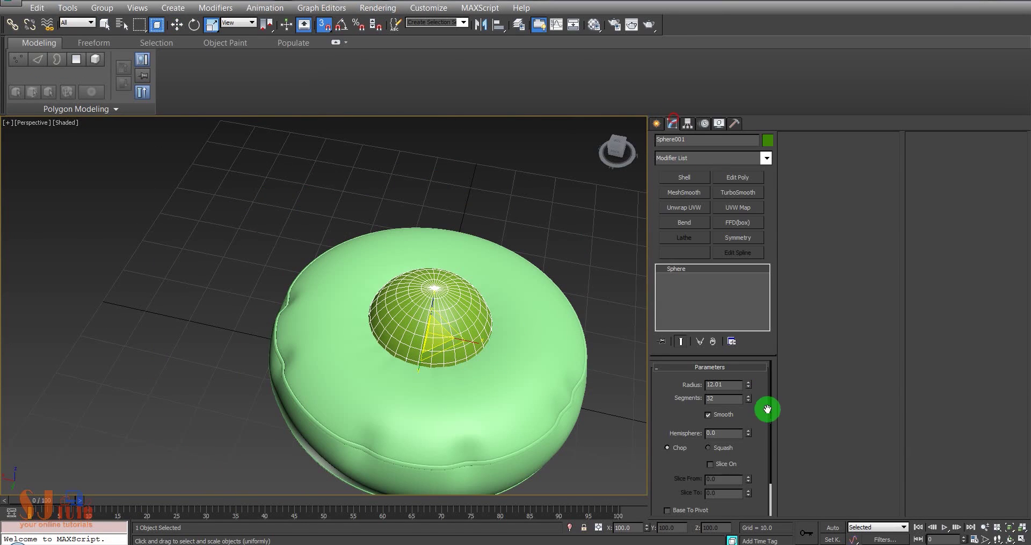
{"action": "left_click_drag", "start_coordinate": [749, 386], "coordinate": [755, 426]}
{"action": "scroll", "coordinate": [449, 395], "scroll_direction": "up", "scroll_amount": 10}
{"action": "mouse_move", "coordinate": [372, 393]}
{"action": "middle_mouse_down", "text": "alt"}
{"action": "mouse_move", "coordinate": [402, 333]}
{"action": "mouse_move", "coordinate": [362, 279]}
{"action": "middle_mouse_up", "text": "alt"}
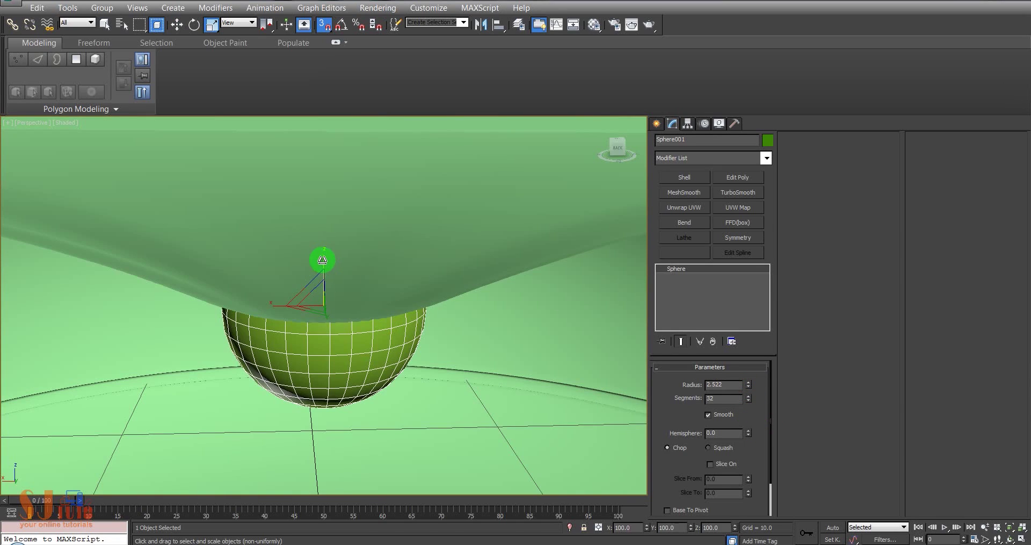
{"action": "left_click_drag", "start_coordinate": [322, 260], "coordinate": [410, 315]}
{"action": "mouse_move", "coordinate": [410, 316]}
{"action": "middle_mouse_down", "text": "alt"}
{"action": "mouse_move", "coordinate": [362, 350]}
{"action": "mouse_move", "coordinate": [356, 340]}
{"action": "middle_mouse_up", "text": "alt"}
{"action": "left_click", "coordinate": [709, 385]}
{"action": "left_click_drag", "start_coordinate": [749, 390], "coordinate": [747, 384]}
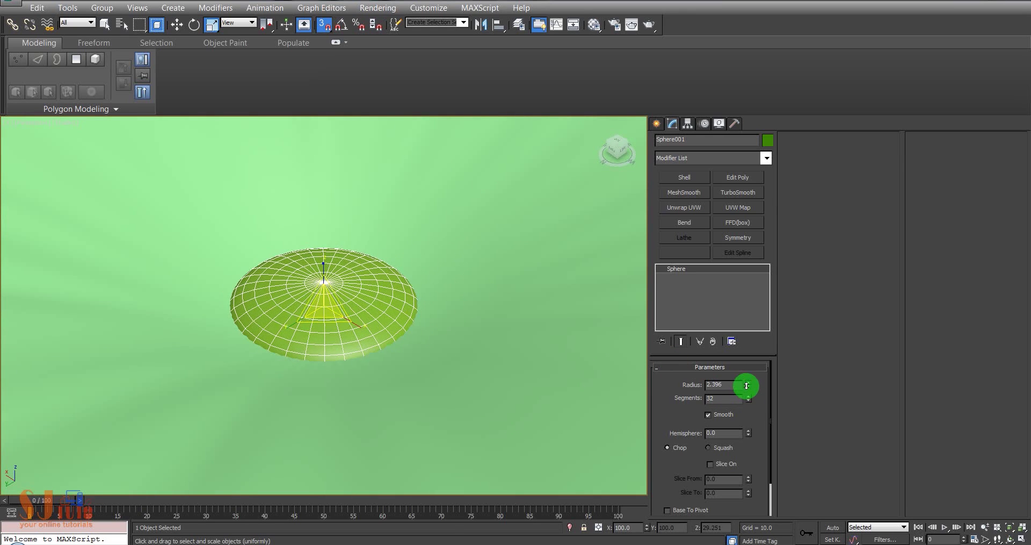
Lower the flattened button sphere into the cushion's top-centre dimple.
{"action": "key", "text": "w"}
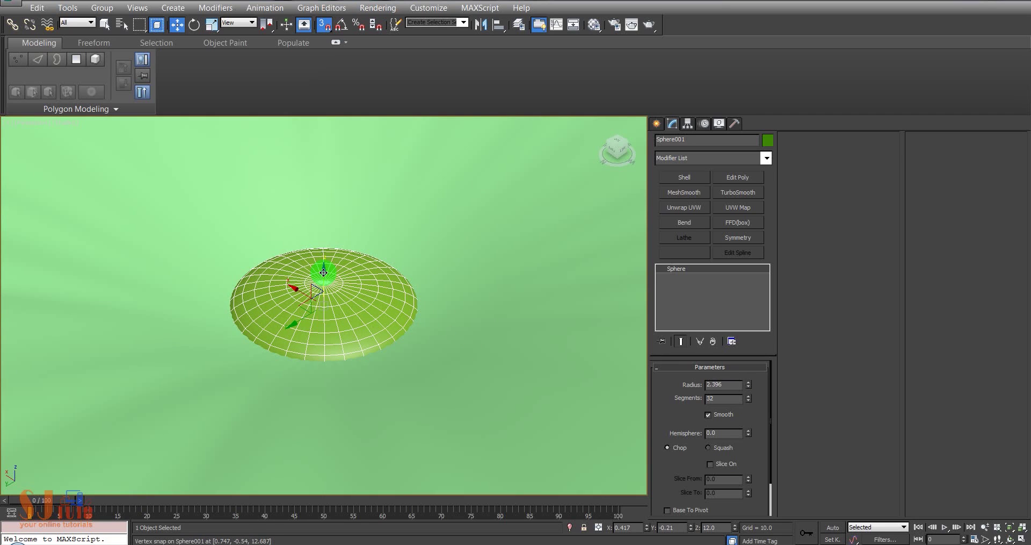
{"action": "mouse_move", "coordinate": [324, 273]}
{"action": "left_mouse_down"}
{"action": "mouse_move", "coordinate": [321, 262]}
{"action": "mouse_move", "coordinate": [334, 272]}
{"action": "left_mouse_up"}
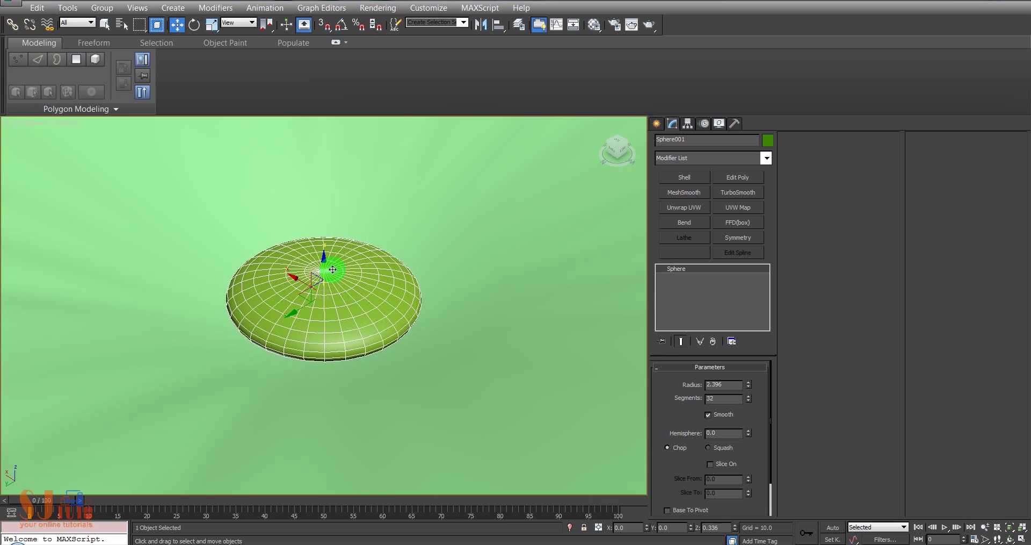
{"action": "left_click_drag", "start_coordinate": [334, 272], "coordinate": [322, 265]}
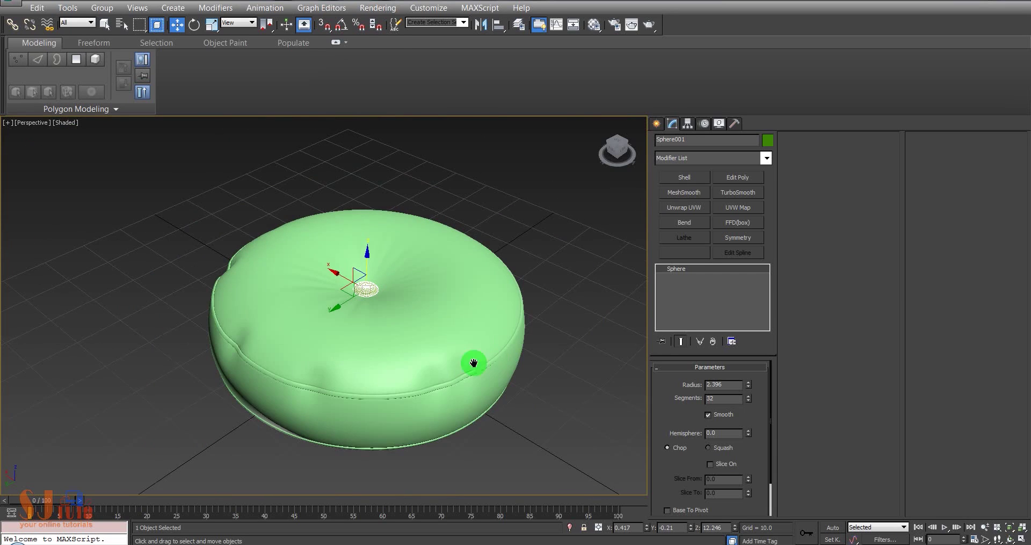
{"action": "left_click", "coordinate": [541, 383]}
{"action": "middle_click_drag", "start_coordinate": [531, 385], "coordinate": [393, 310], "text": "alt"}
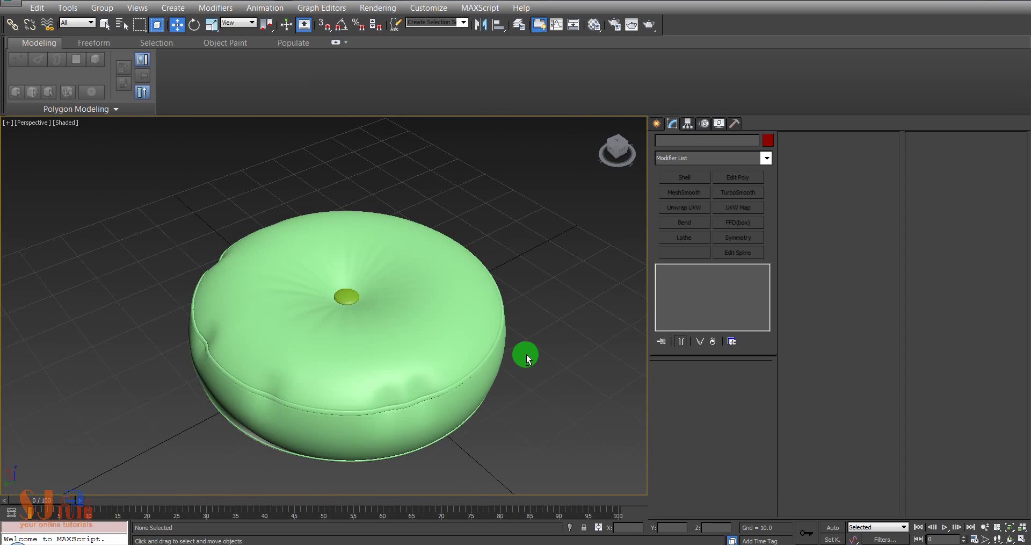
Shift-drag a copy of the button down to the cushion's underside in the Front view.
{"action": "left_click", "coordinate": [344, 298]}
{"action": "mouse_move", "coordinate": [431, 350]}
{"action": "middle_mouse_down", "text": "alt"}
{"action": "mouse_move", "coordinate": [436, 236]}
{"action": "mouse_move", "coordinate": [431, 346]}
{"action": "middle_mouse_up", "text": "alt"}
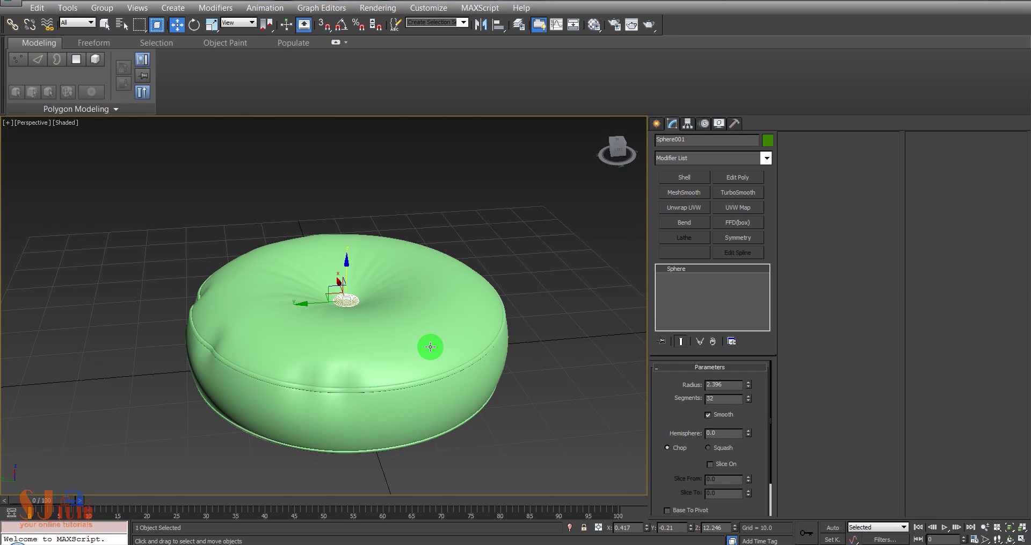
{"action": "key", "text": "alt+w"}
{"action": "key", "text": "alt+w"}
{"action": "scroll", "coordinate": [379, 289], "scroll_direction": "up", "scroll_amount": 3}
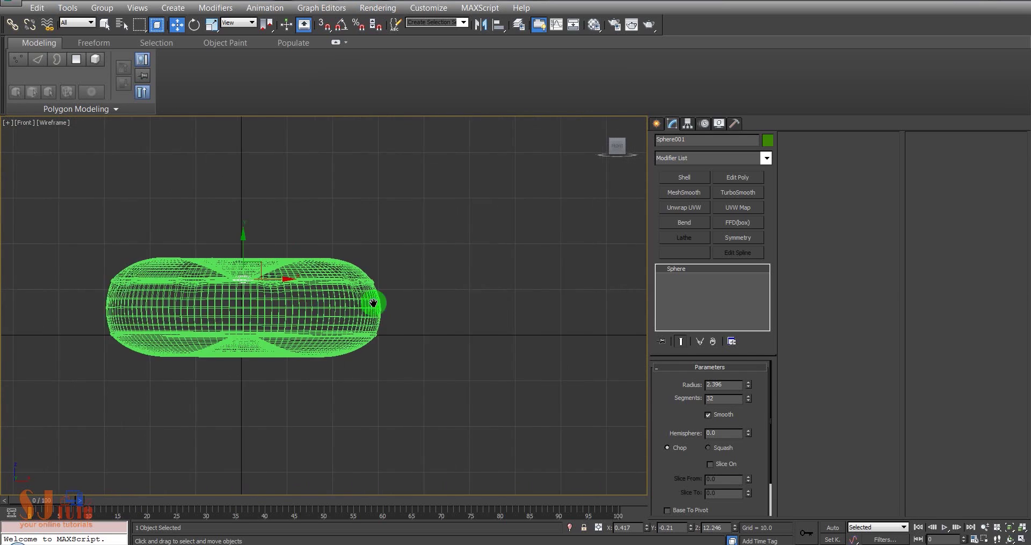
{"action": "middle_click_drag", "start_coordinate": [373, 302], "coordinate": [421, 283]}
{"action": "scroll", "coordinate": [421, 283], "scroll_direction": "up", "scroll_amount": 2}
{"action": "left_click_drag", "start_coordinate": [382, 200], "coordinate": [386, 282], "text": "shift"}
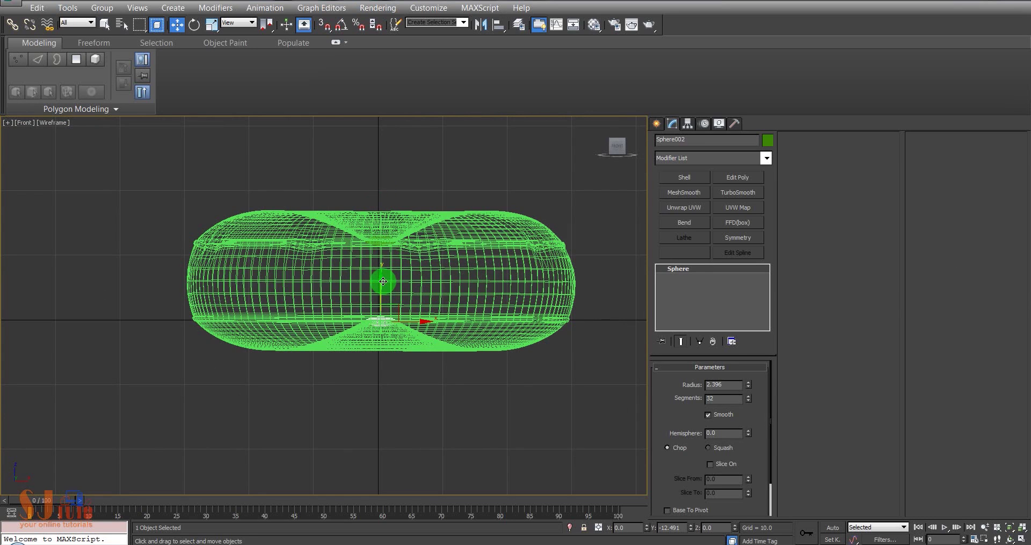
{"action": "left_click", "coordinate": [525, 333]}
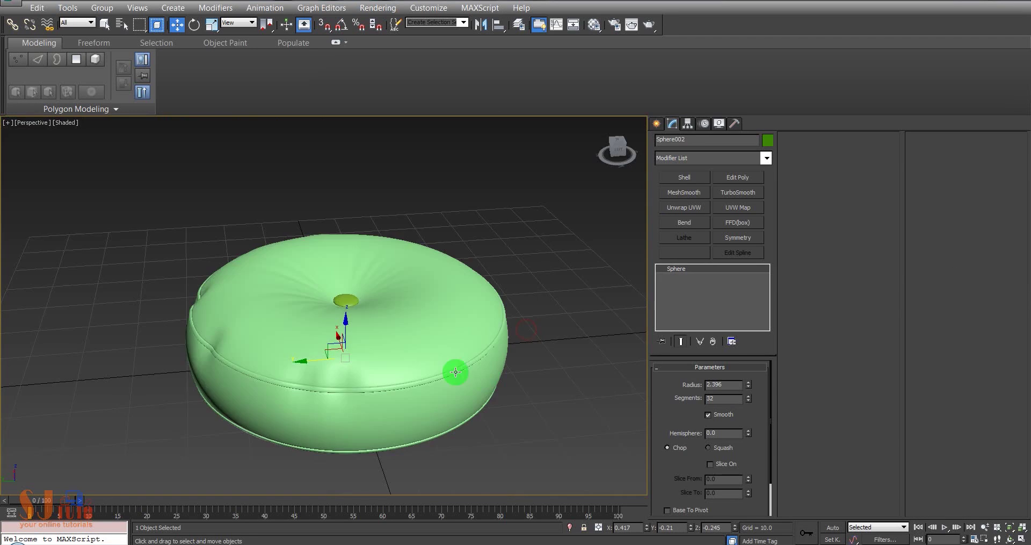
Inspect the underside, then marquee-select the cushion and both buttons together.
{"action": "mouse_move", "coordinate": [455, 371]}
{"action": "middle_mouse_down", "text": "alt"}
{"action": "mouse_move", "coordinate": [480, 223]}
{"action": "mouse_move", "coordinate": [424, 305]}
{"action": "mouse_move", "coordinate": [514, 260]}
{"action": "mouse_move", "coordinate": [481, 360]}
{"action": "middle_mouse_up", "text": "alt"}
{"action": "left_click", "coordinate": [514, 260]}
{"action": "mouse_move", "coordinate": [481, 437]}
{"action": "middle_mouse_down", "text": "alt"}
{"action": "mouse_move", "coordinate": [479, 321]}
{"action": "mouse_move", "coordinate": [508, 334]}
{"action": "middle_mouse_up", "text": "alt"}
{"action": "left_click_drag", "start_coordinate": [539, 355], "coordinate": [164, 127]}
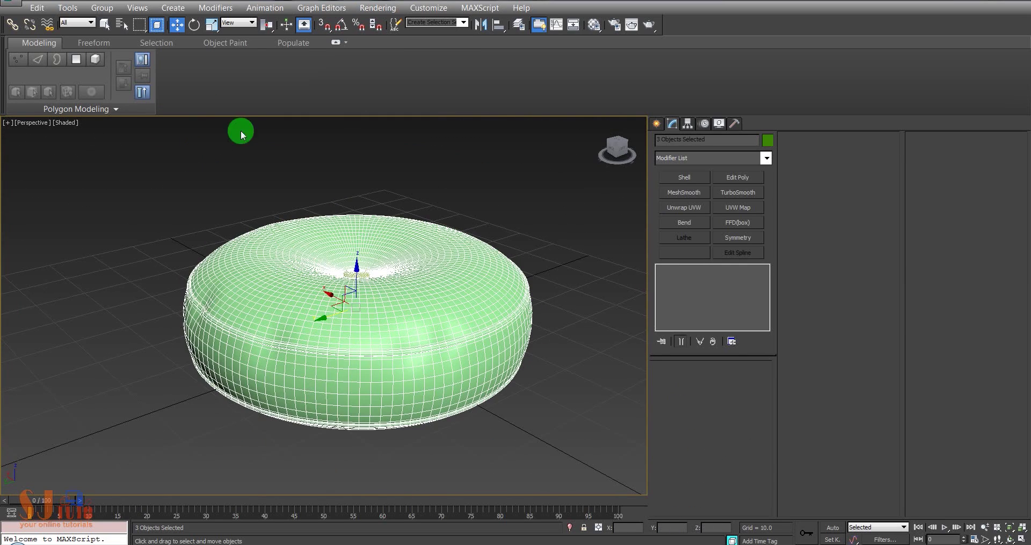
Group the cushion and both buttons as Group001 and lift the group upward.
{"action": "left_click", "coordinate": [102, 7]}
{"action": "left_click", "coordinate": [111, 19]}
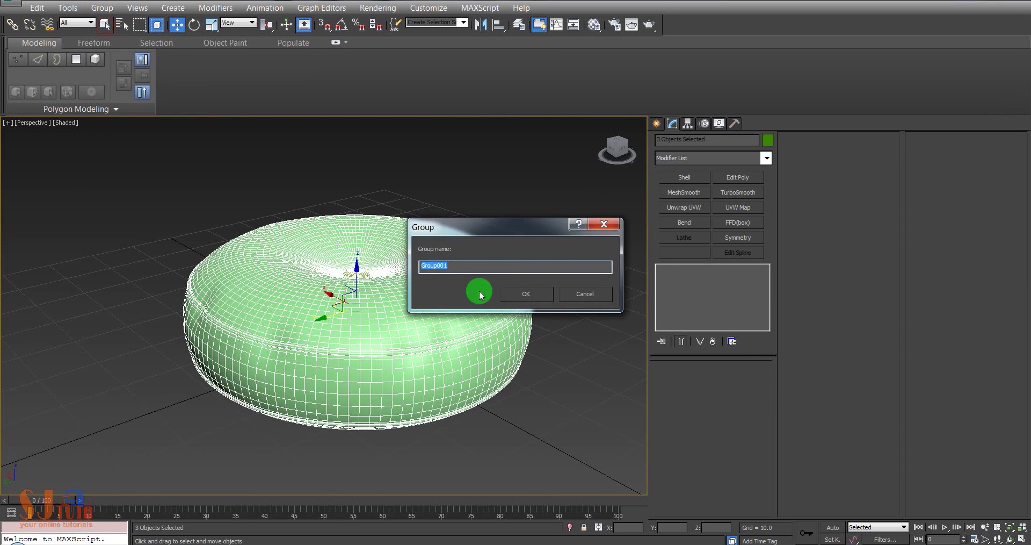
{"action": "left_click", "coordinate": [518, 292]}
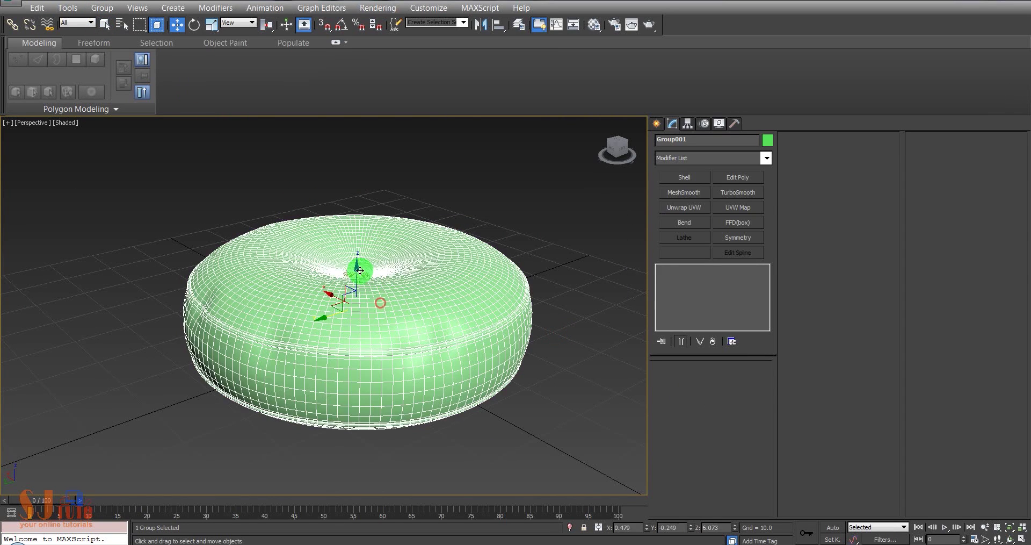
{"action": "left_click_drag", "start_coordinate": [357, 254], "coordinate": [357, 168]}
{"action": "scroll", "coordinate": [391, 274], "scroll_direction": "down", "scroll_amount": 5}
{"action": "left_click", "coordinate": [545, 351]}
{"action": "mouse_move", "coordinate": [545, 352]}
{"action": "middle_mouse_down", "text": "alt"}
{"action": "mouse_move", "coordinate": [484, 252]}
{"action": "mouse_move", "coordinate": [463, 184]}
{"action": "mouse_move", "coordinate": [452, 269]}
{"action": "middle_mouse_up", "text": "alt"}
{"action": "scroll", "coordinate": [456, 267], "scroll_direction": "up", "scroll_amount": 5}
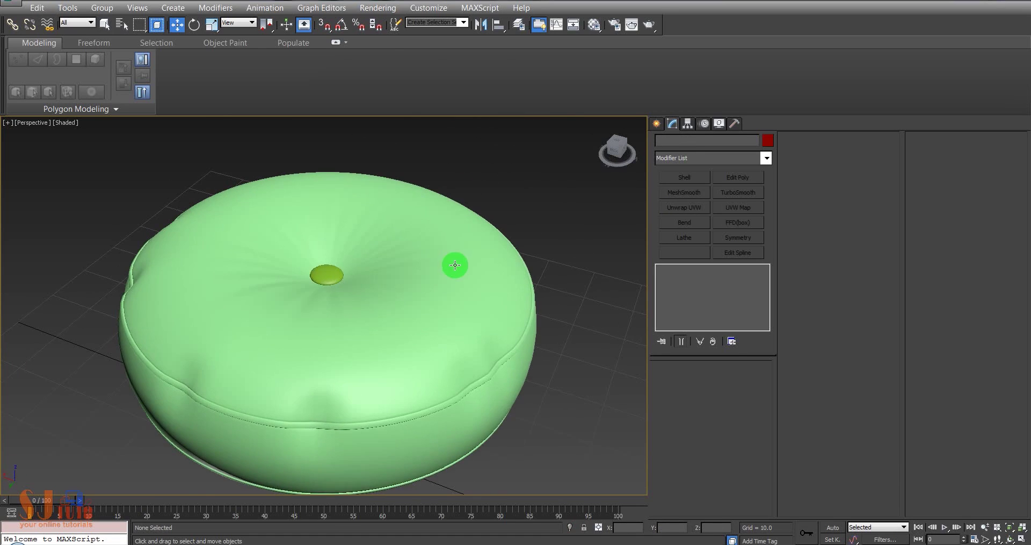
Give Group001 a light grey object colour.
{"action": "left_click", "coordinate": [456, 267]}
{"action": "left_click", "coordinate": [768, 144]}
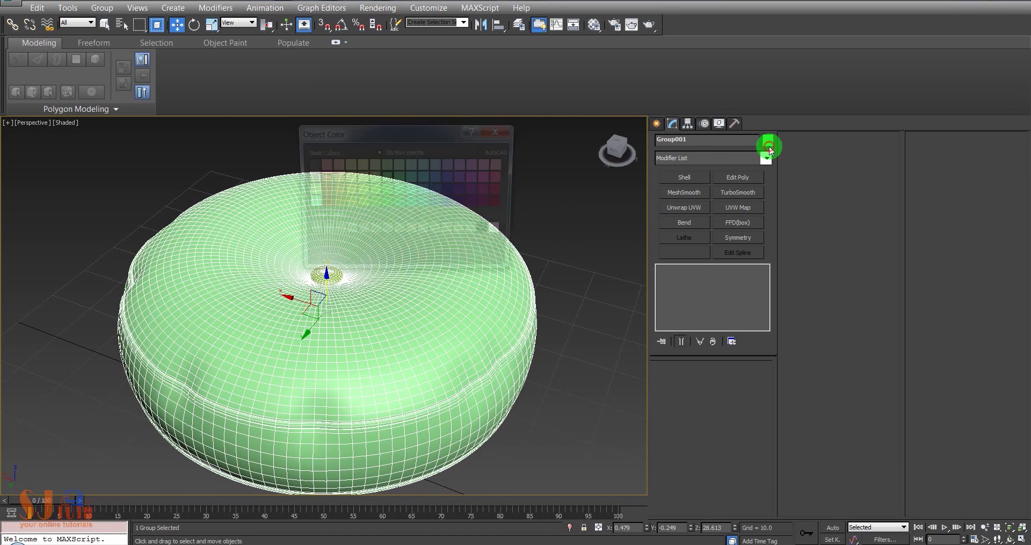
{"action": "left_click", "coordinate": [450, 236]}
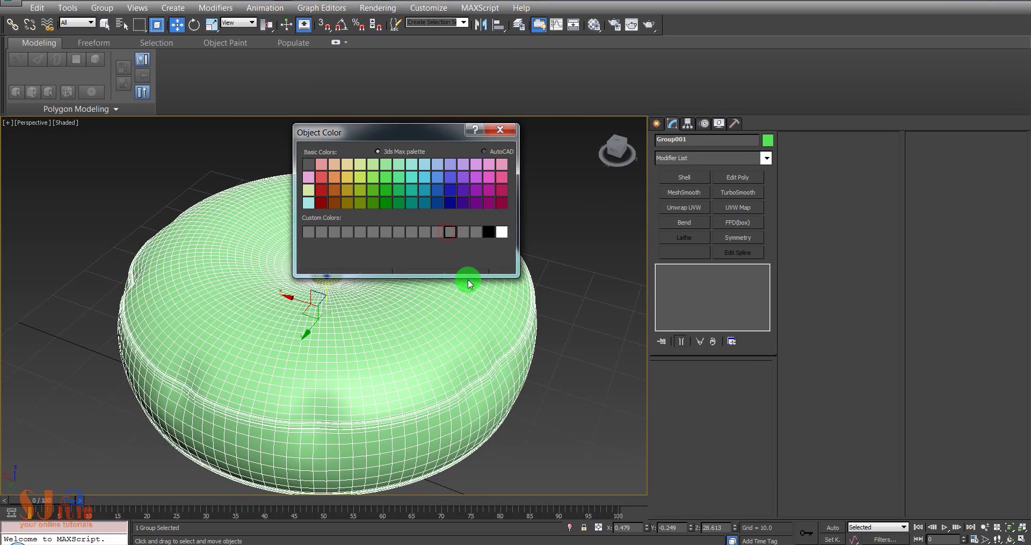
{"action": "left_click", "coordinate": [468, 279]}
{"action": "left_click", "coordinate": [596, 355]}
{"action": "middle_click_drag", "start_coordinate": [597, 354], "coordinate": [518, 315], "text": "alt"}
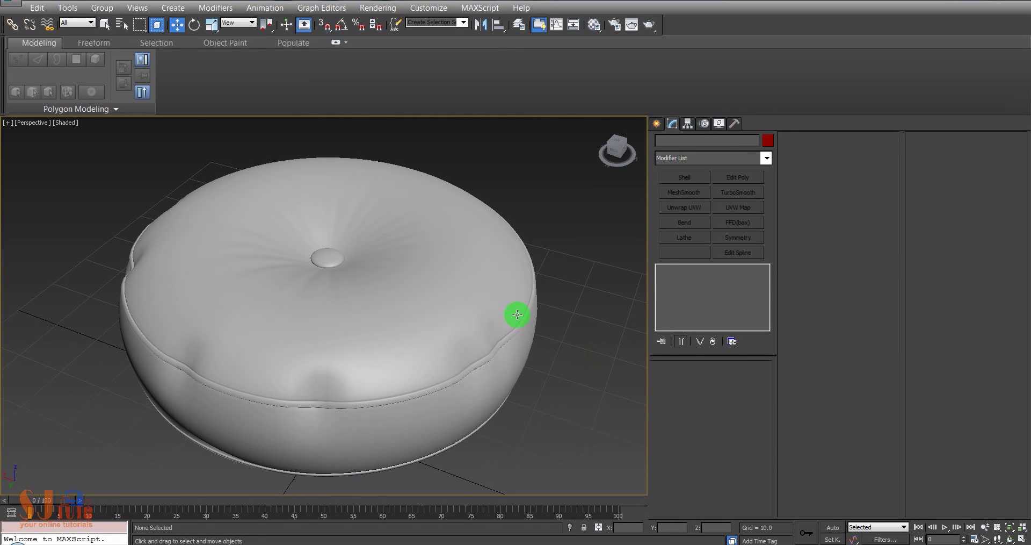